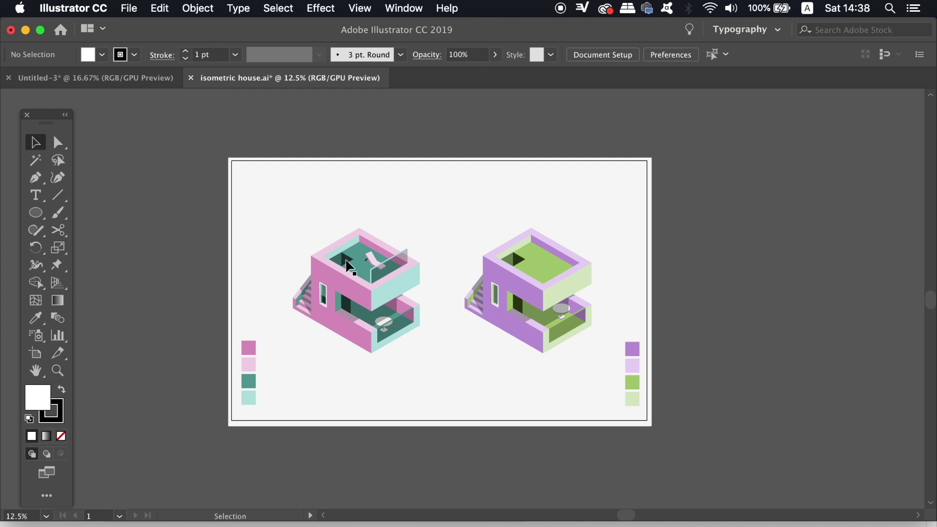
Examine the sun lounger on the pink house's roof terrace at close range.
key(super+equal)
key(super+equal)
key(super+equal)
key(super+equal)
key(super+equal)
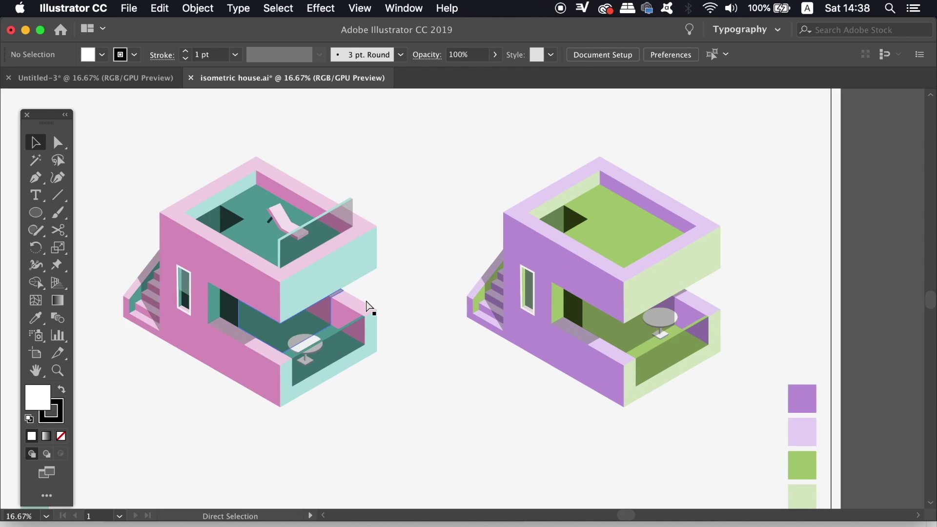
key(space)
drag(373, 302, 763, 360)
drag(562, 338, 625, 391)
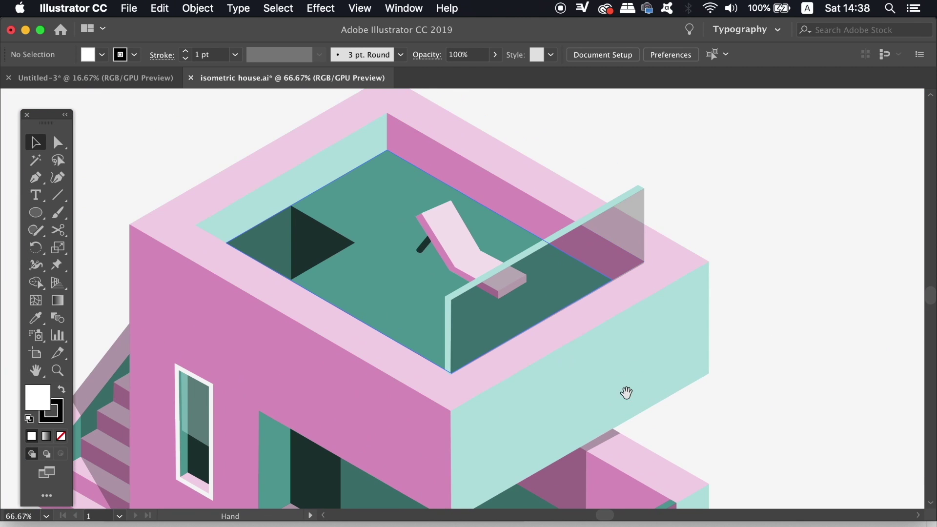
click(455, 236)
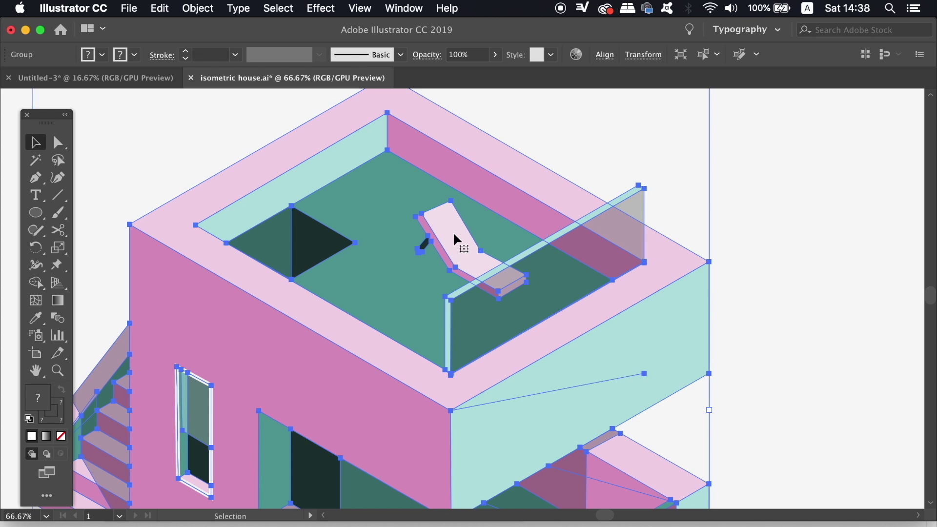
click(590, 153)
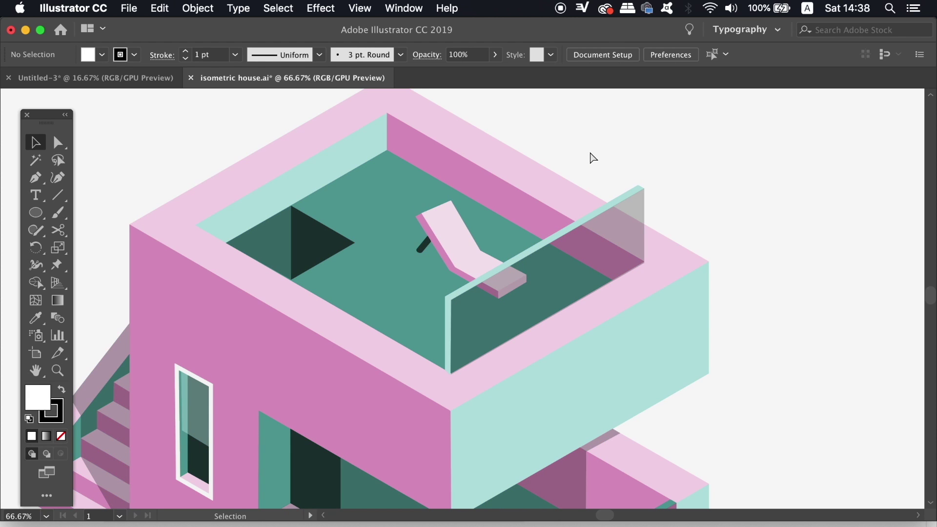
Go to the saved view Sun Lounger, followed by the saved view Purple Stairs.
key(super+minus)
key(super+minus)
key(super+minus)
key(super+minus)
key(super+minus)
drag(590, 188, 509, 164)
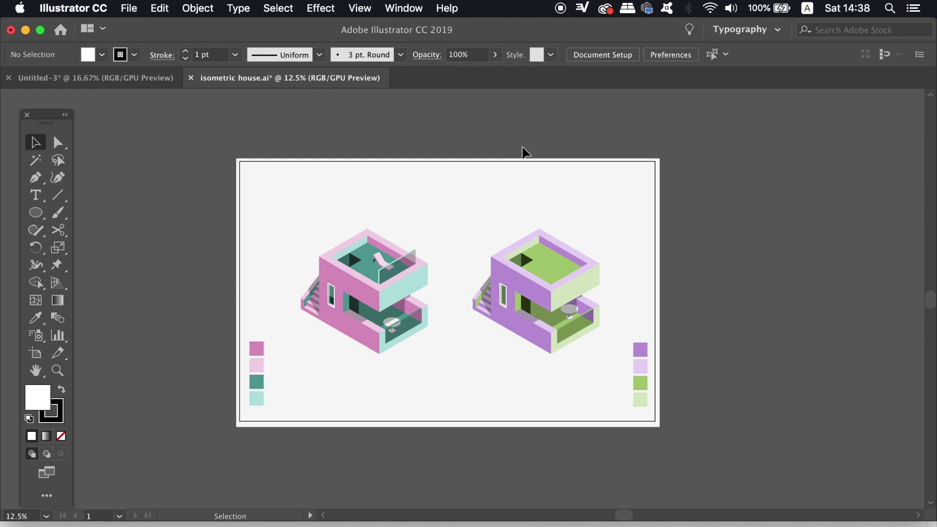
click(362, 8)
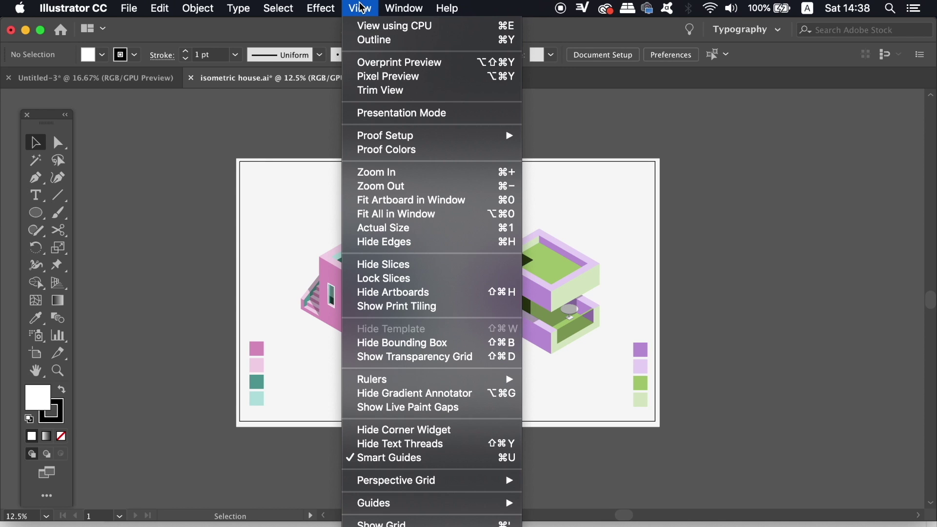
mouse_move(412, 526)
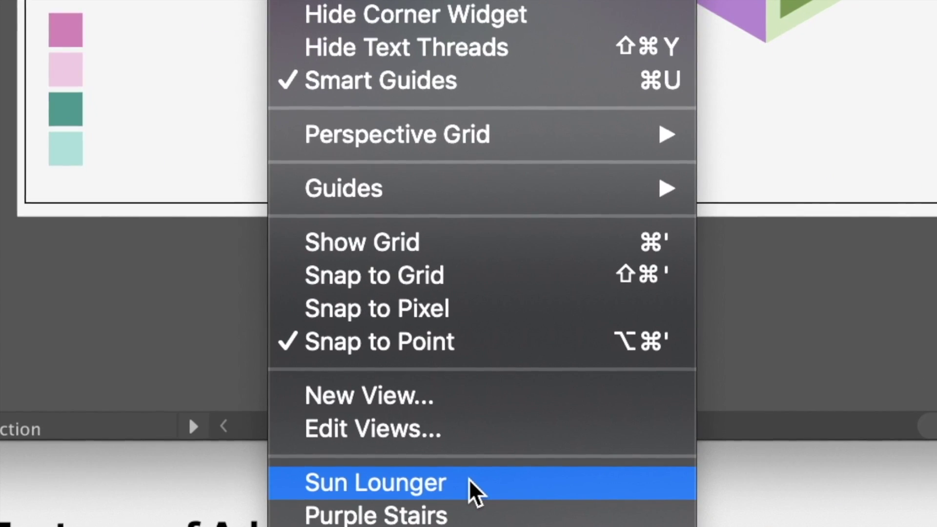
click(469, 481)
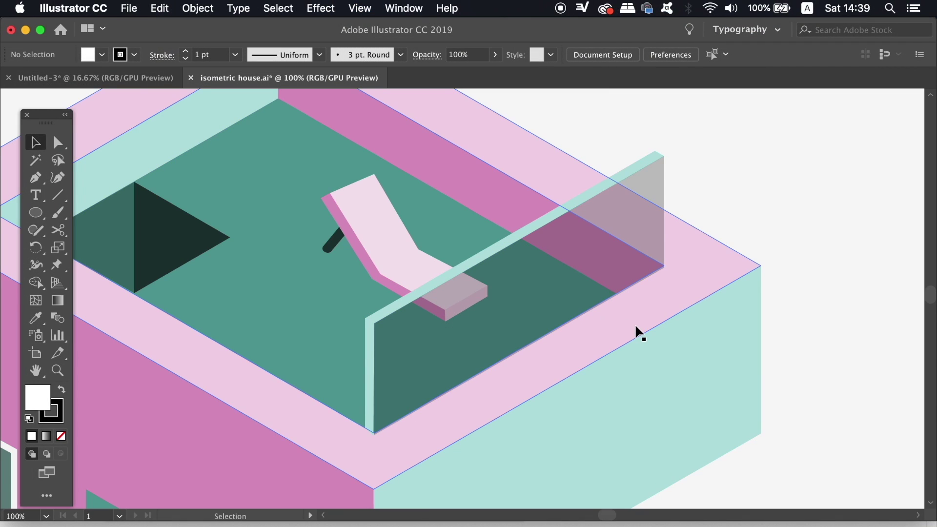
click(360, 9)
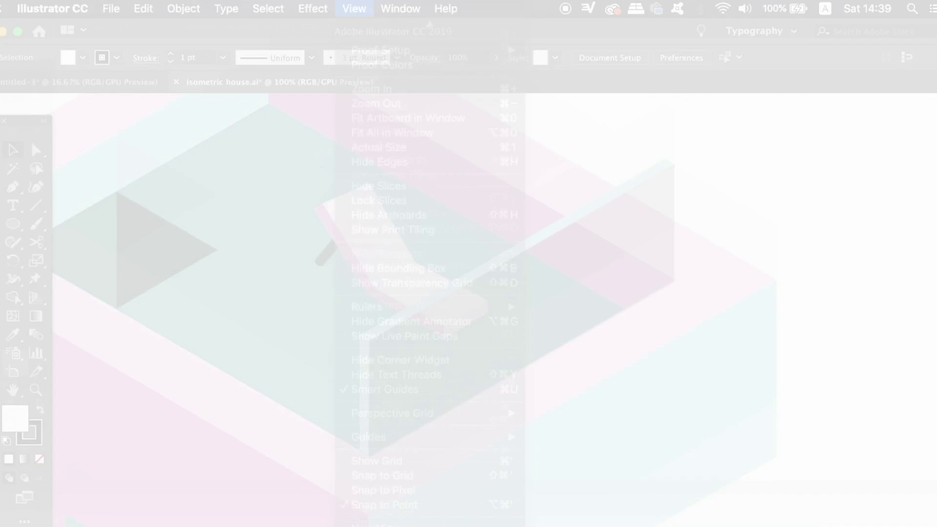
click(383, 524)
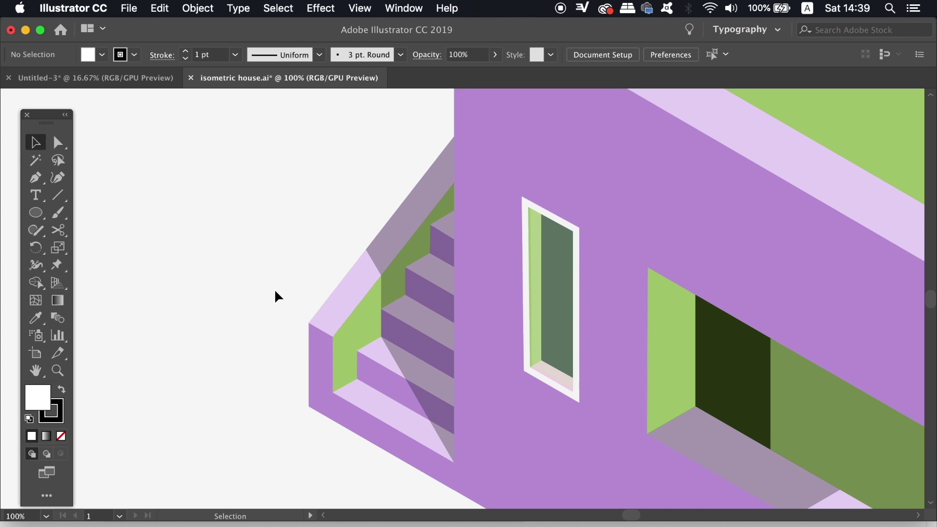
Save a new view of the whole artboard under the name "full screen".
key(super+minus)
key(super+minus)
key(super+minus)
key(super+minus)
key(super+minus)
key(super+minus)
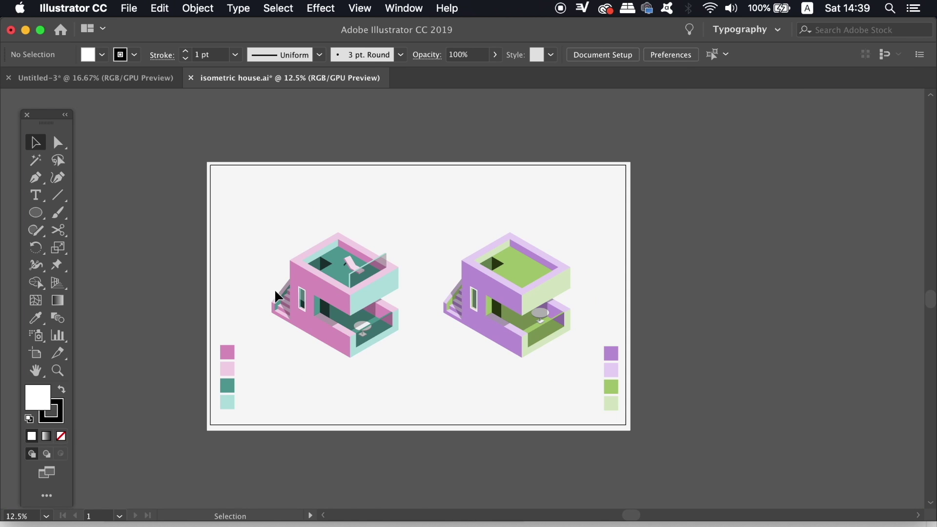
scroll(356, 268, left, 5)
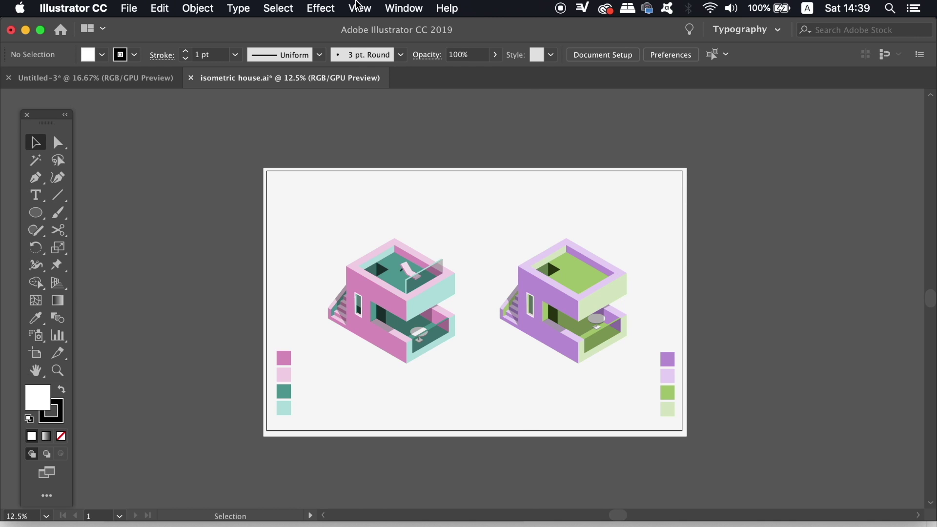
click(359, 6)
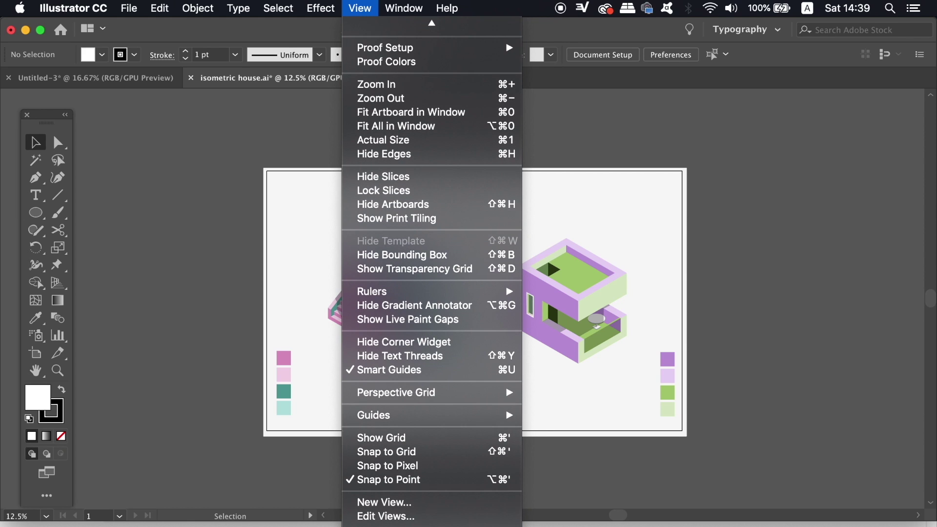
click(442, 502)
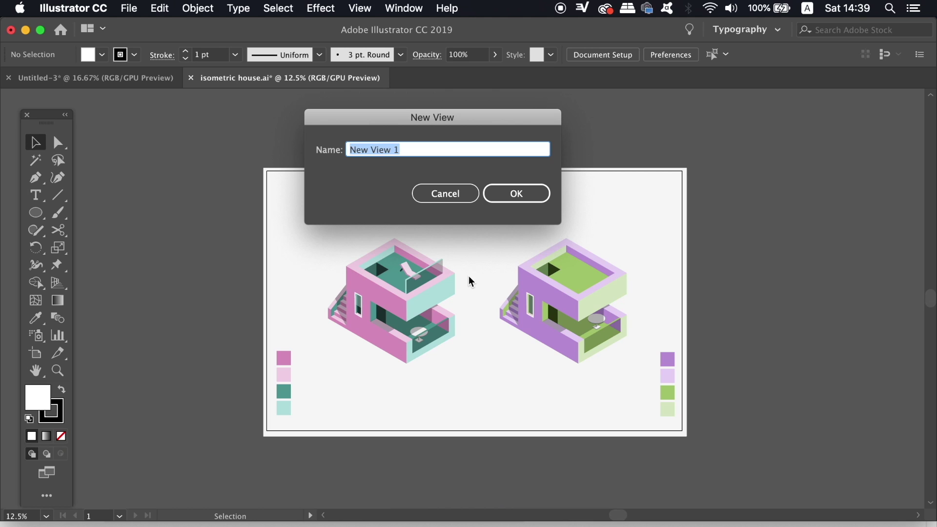
text(full screen)
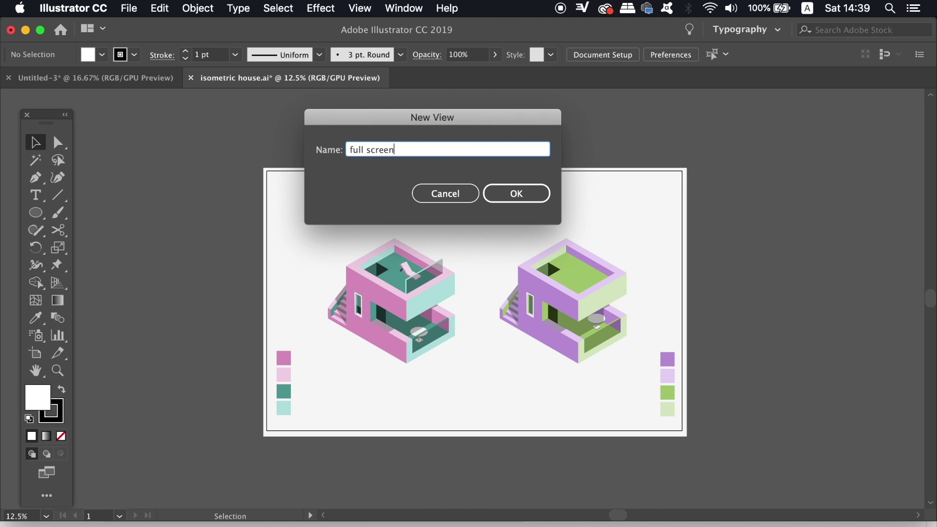
key(Return)
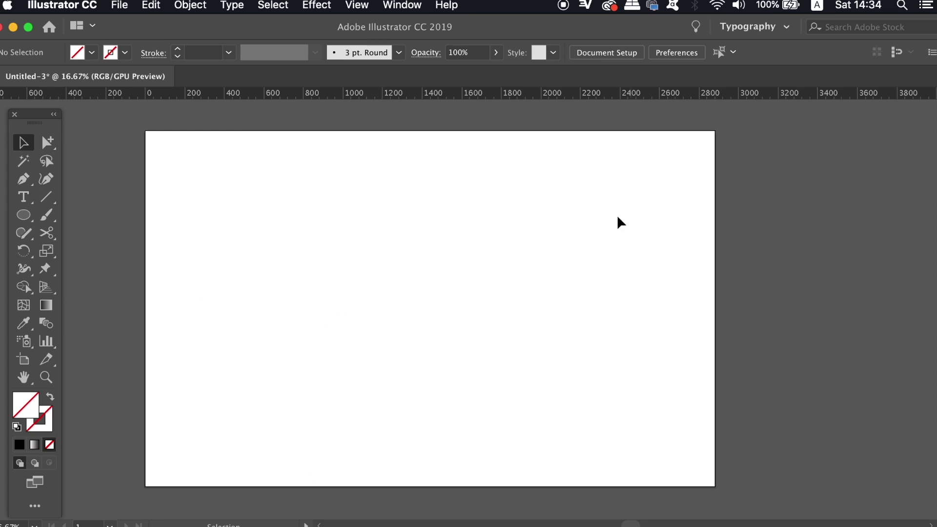
Draw a large circle with no fill and a 1 pt black stroke around the middle of the blank artboard.
key(l)
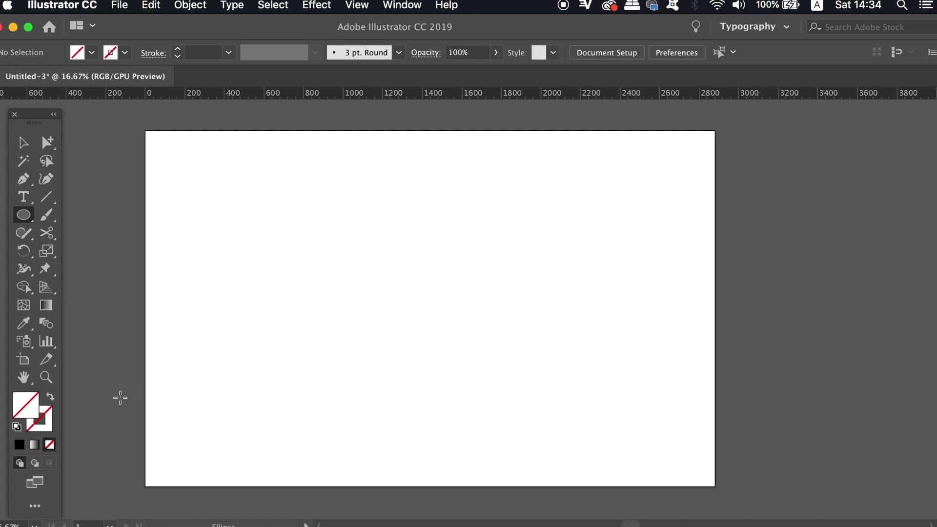
click(23, 441)
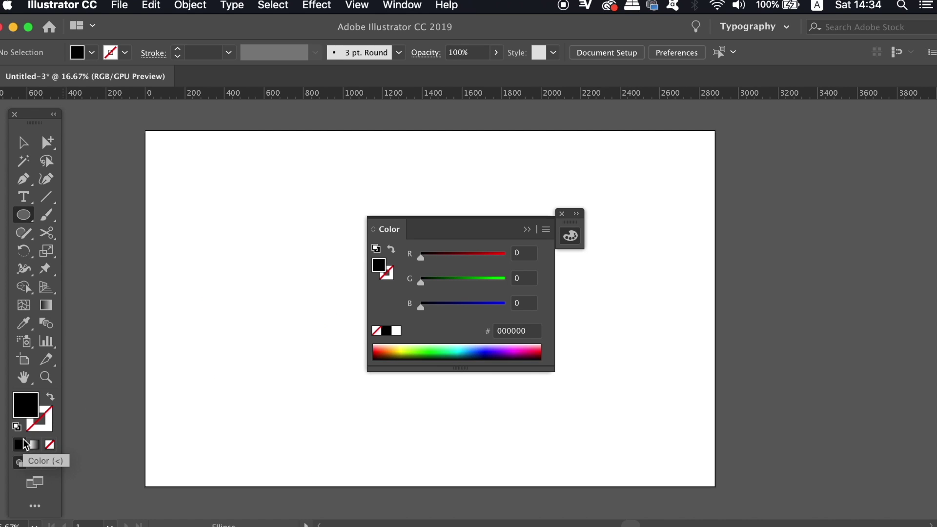
key(shift+x)
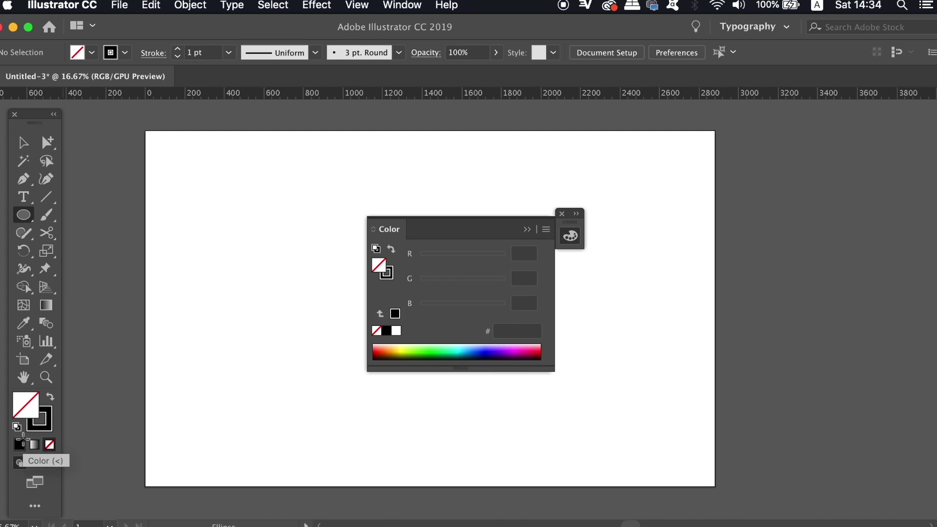
click(562, 214)
drag(306, 189, 561, 309)
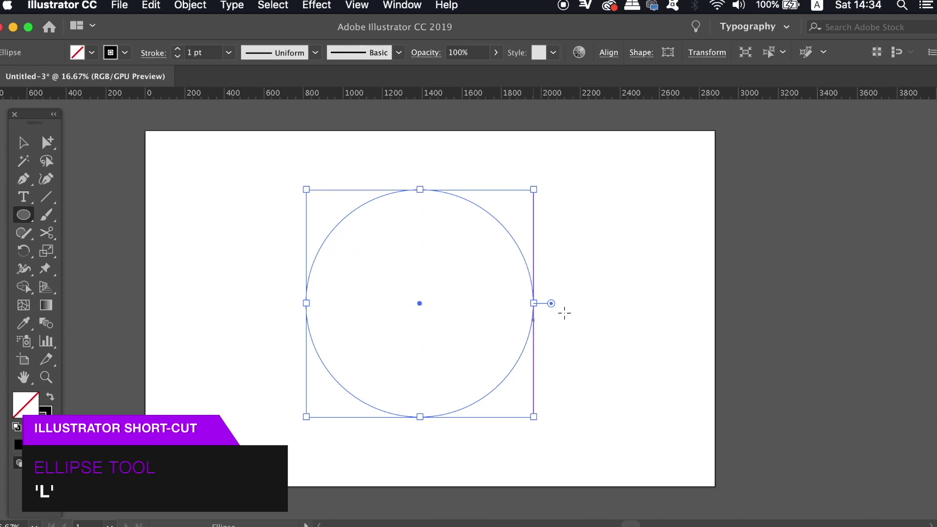
key(v)
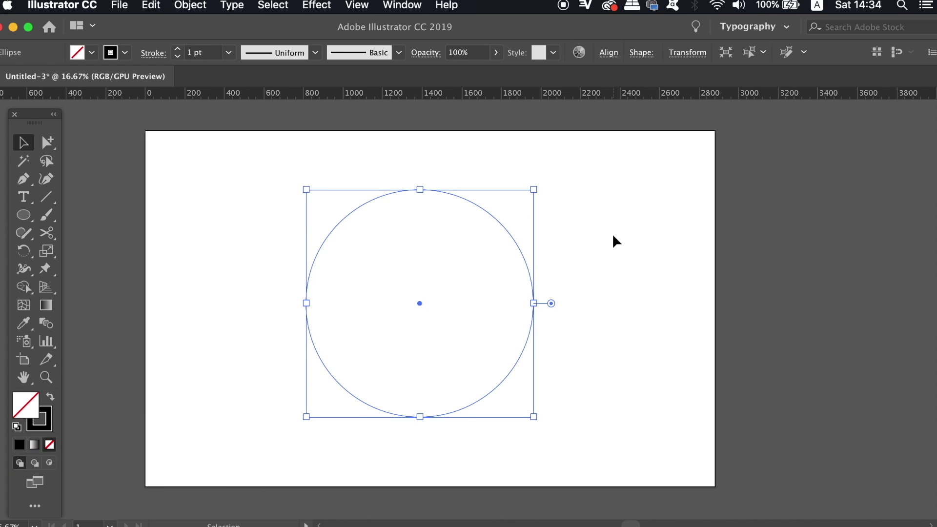
click(614, 236)
drag(471, 205, 465, 201)
Place the path text "SATORI GRAPHICS" on the circle, starting on its upper-left arc.
drag(23, 197, 99, 245)
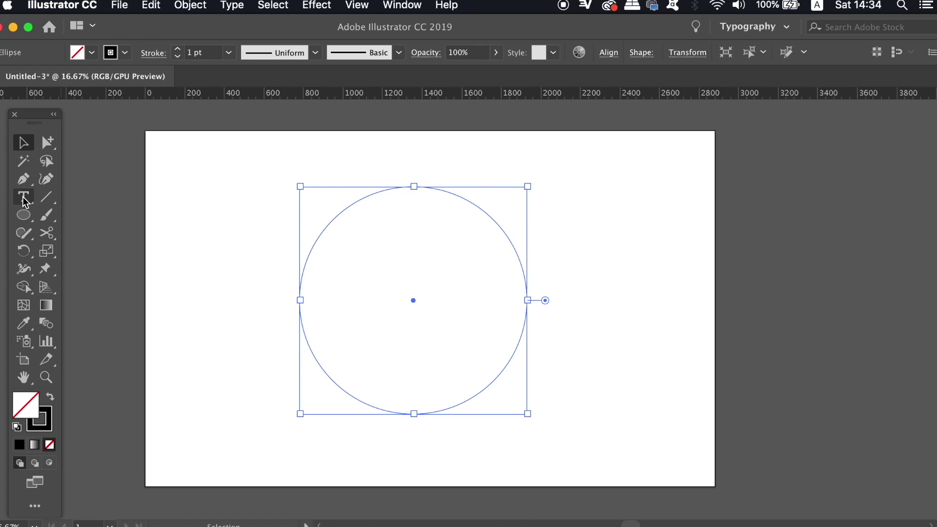
drag(197, 277, 188, 249)
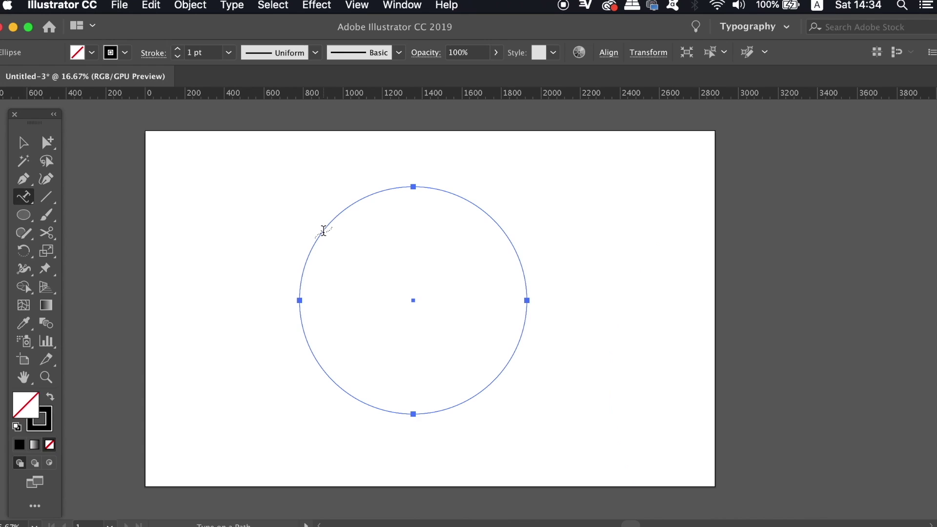
click(323, 230)
key(BackSpace)
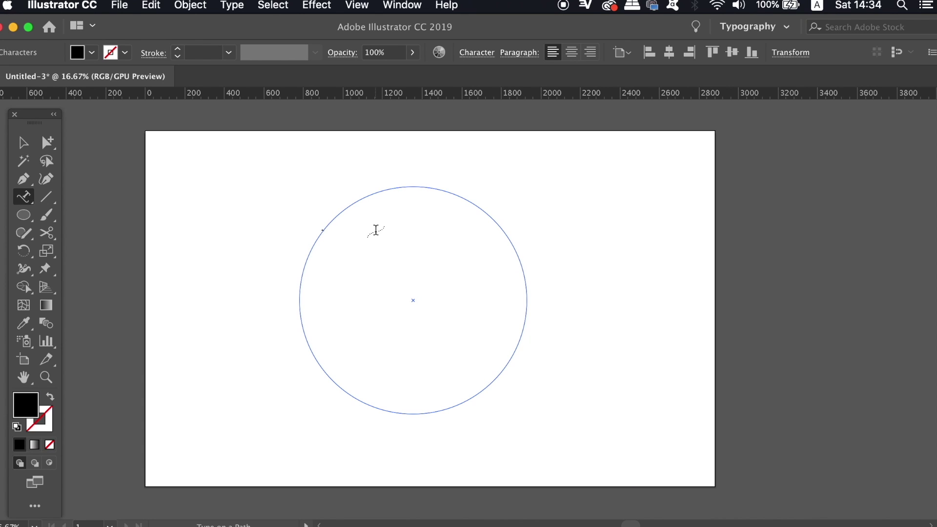
Set the tracking of the SATORI GRAPHICS path text to 25.
click(927, 303)
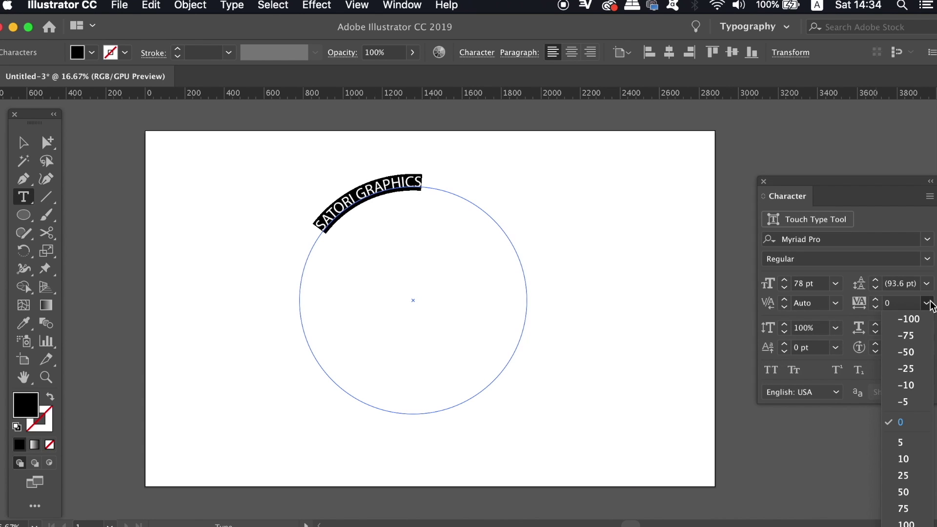
click(912, 477)
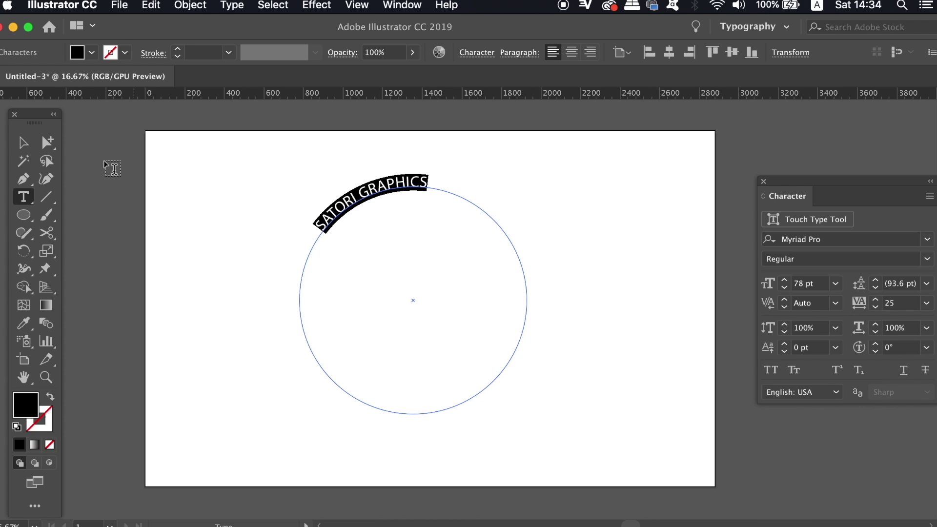
click(27, 144)
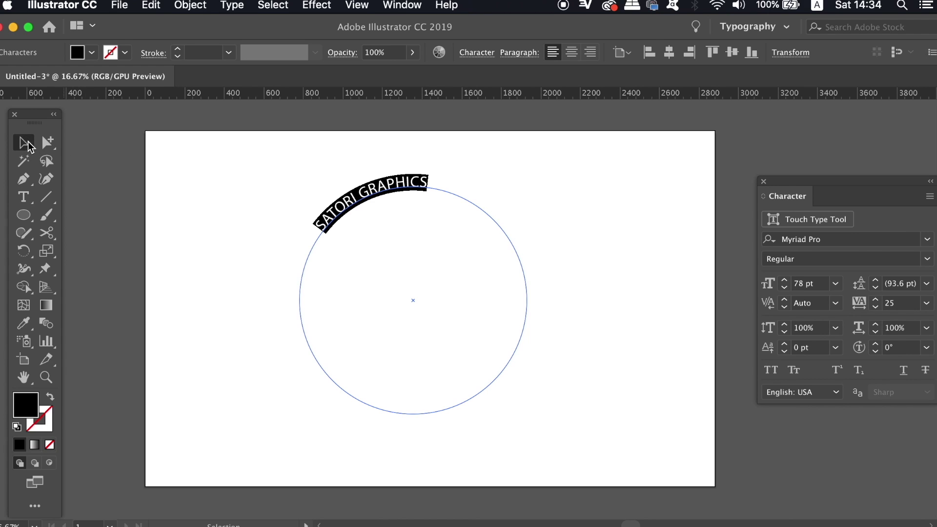
click(764, 182)
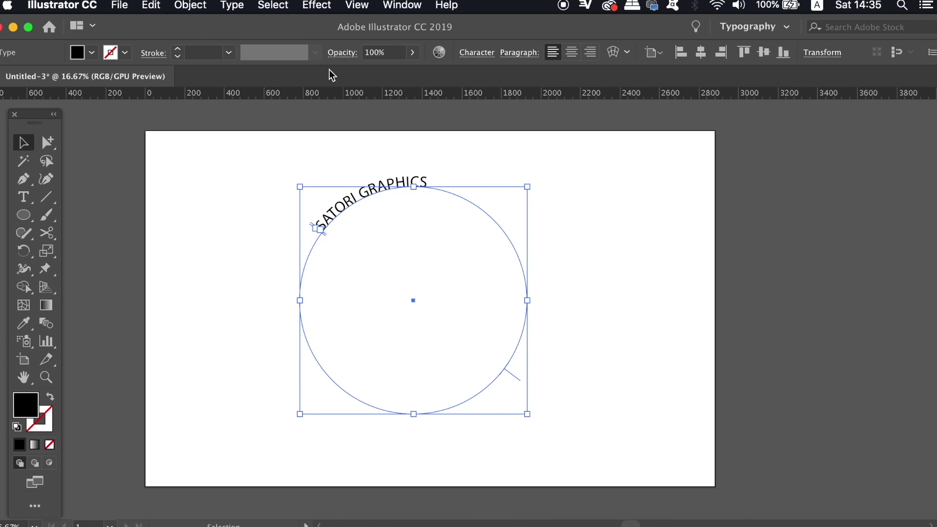
Open the Type on a Path Options for the circular text and preview the Skew effect.
click(232, 5)
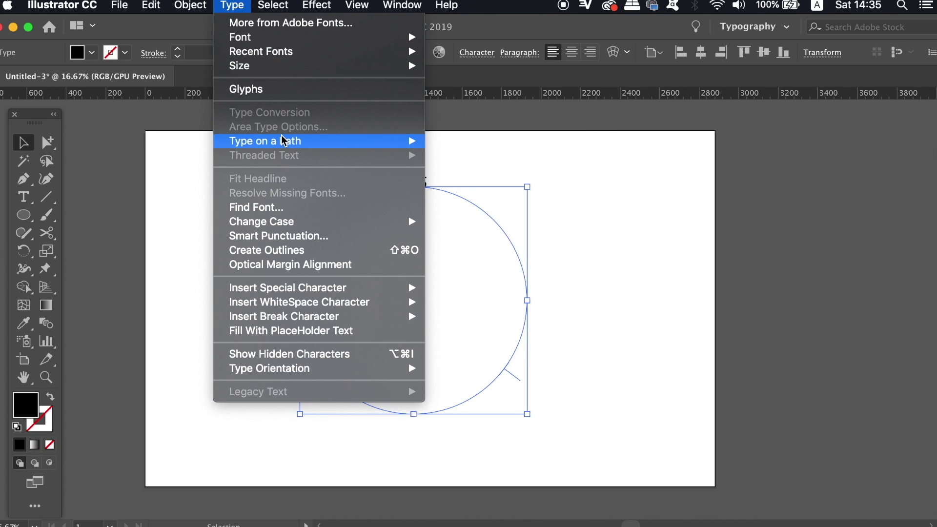
mouse_move(287, 140)
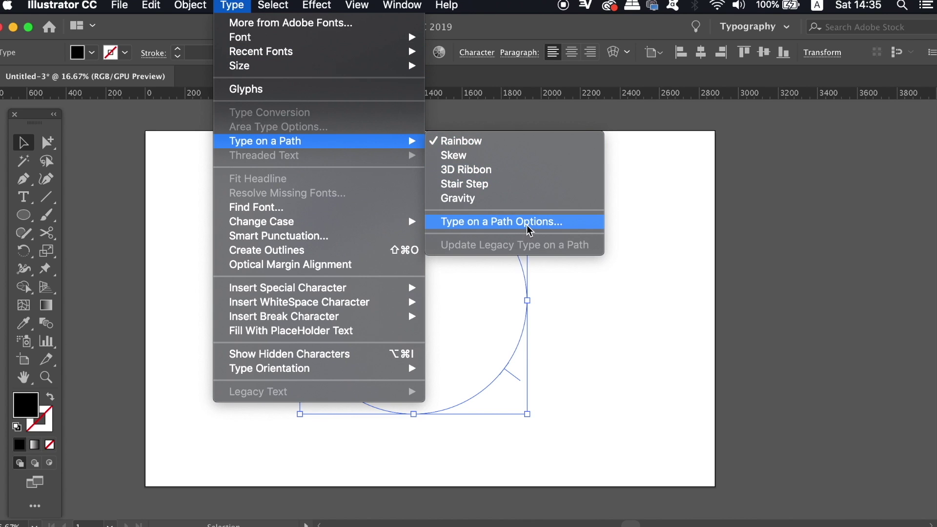
click(579, 231)
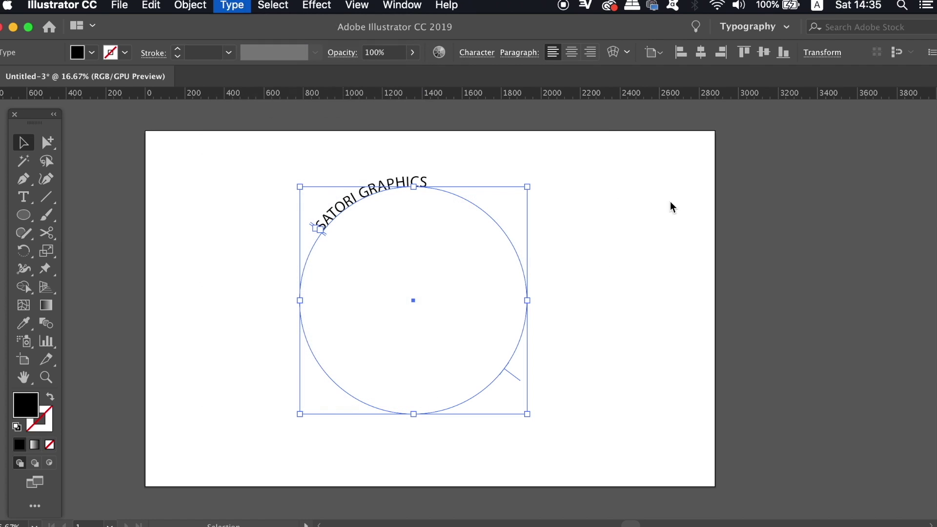
drag(704, 139, 673, 152)
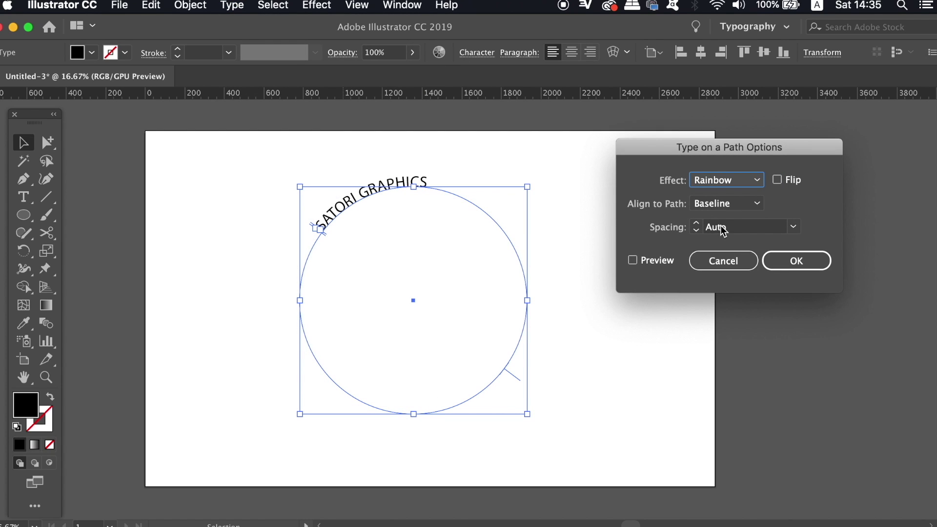
click(756, 185)
click(716, 213)
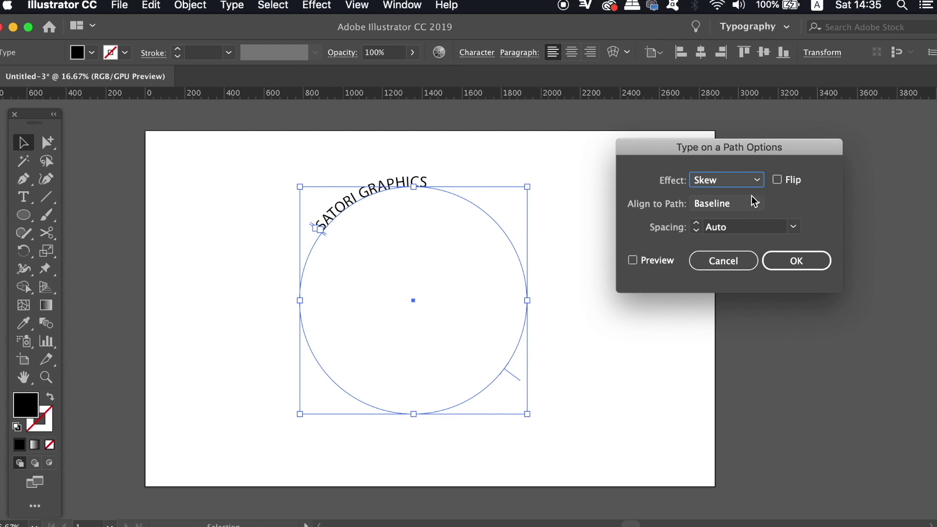
click(653, 262)
Preview the 3D Ribbon, Stair Step and Gravity effects on the circular text and set the effect to Rainbow.
click(756, 186)
click(743, 230)
click(752, 181)
click(745, 235)
click(752, 188)
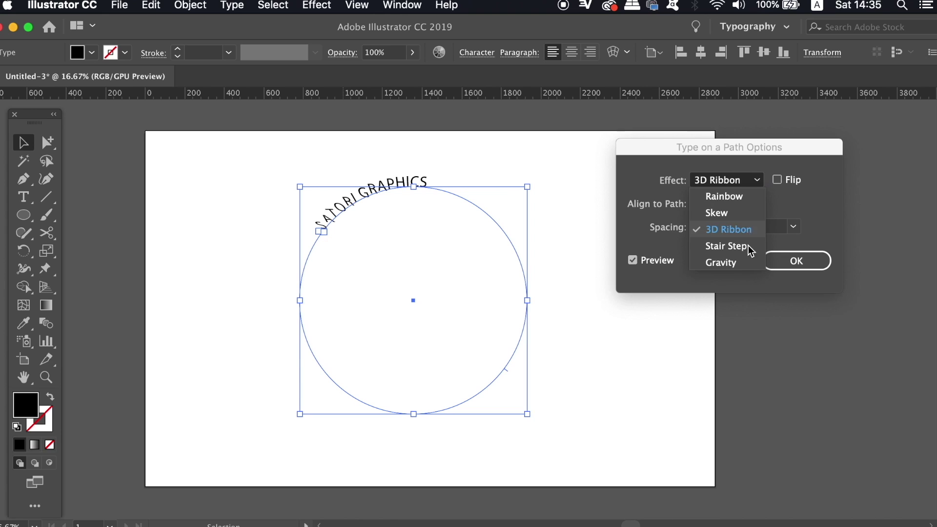
click(749, 245)
click(760, 179)
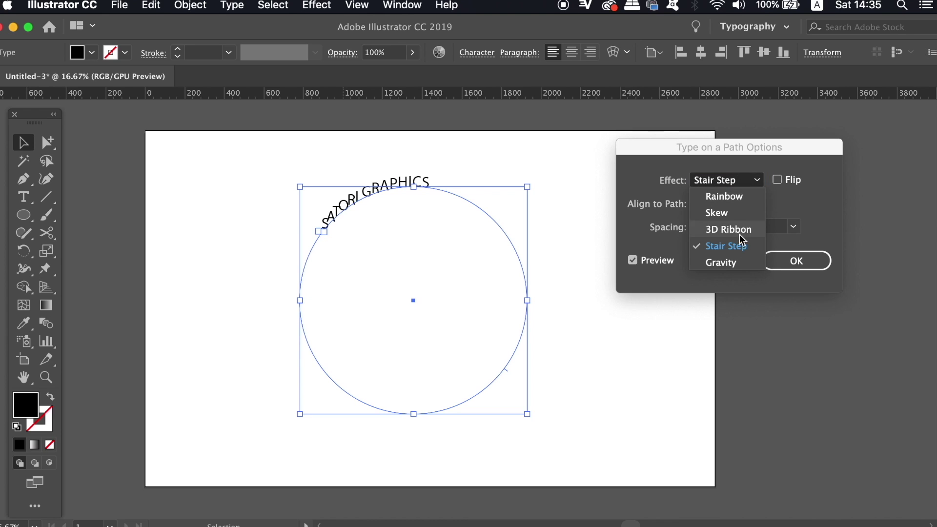
click(746, 263)
click(752, 179)
click(756, 192)
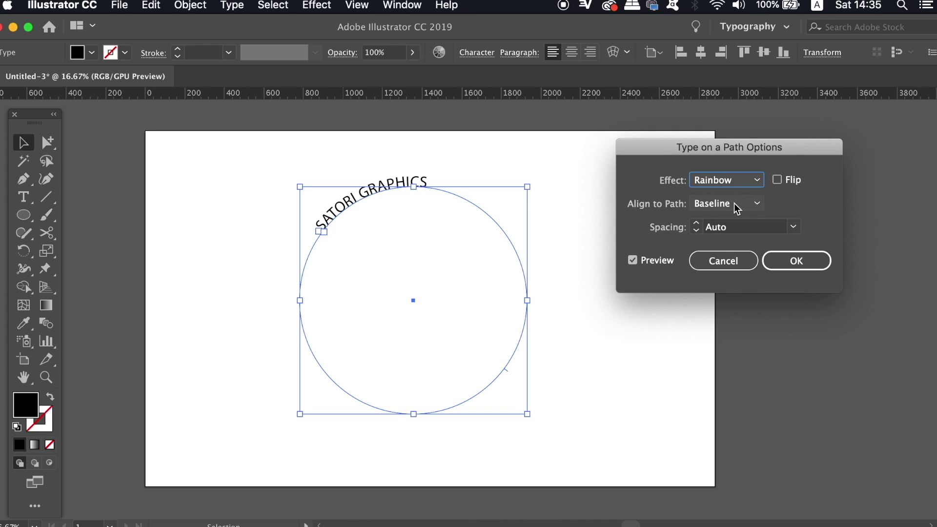
Compare Center and Descender path alignment, set the alignment to Ascender, and preview the Flip option on and off.
click(755, 209)
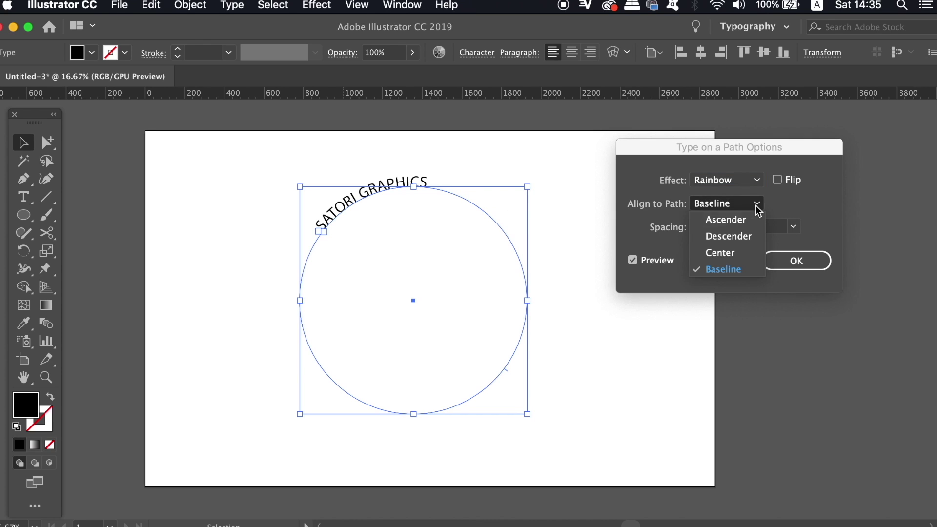
click(734, 251)
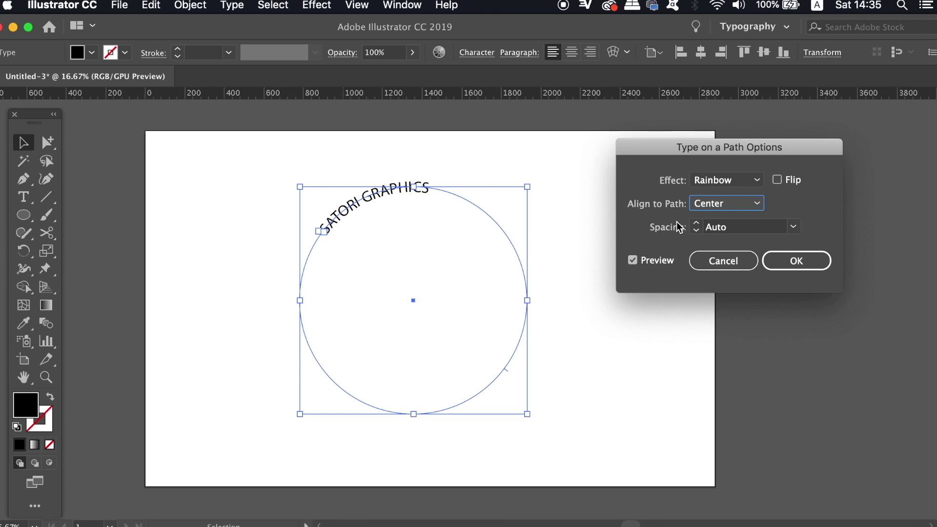
click(724, 205)
click(736, 239)
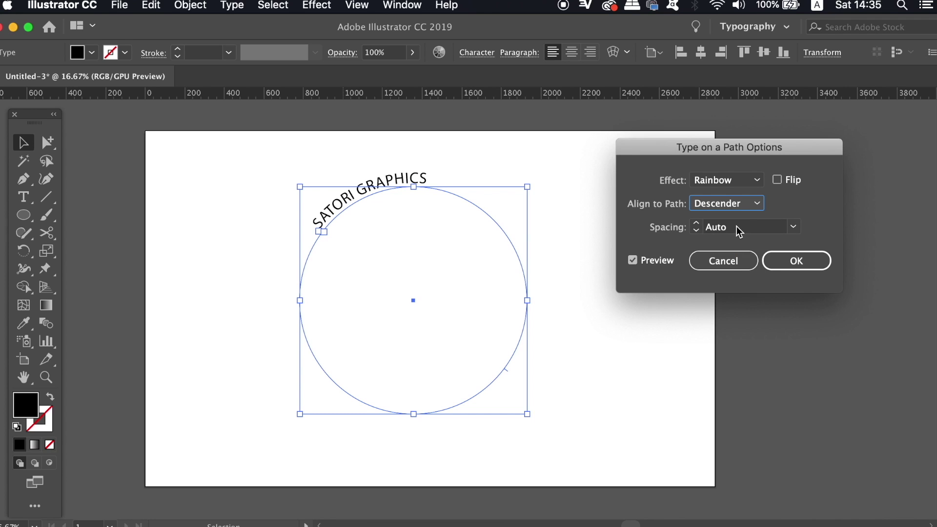
click(737, 207)
click(741, 219)
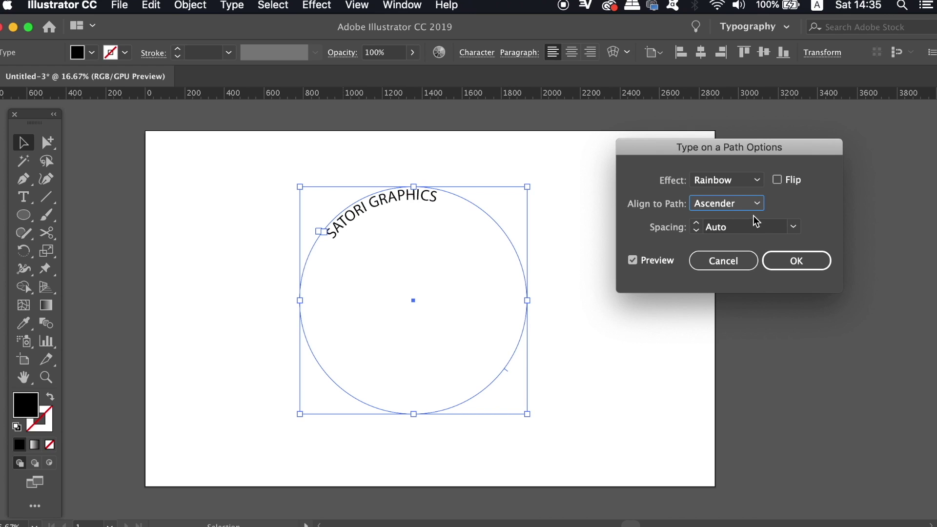
click(779, 180)
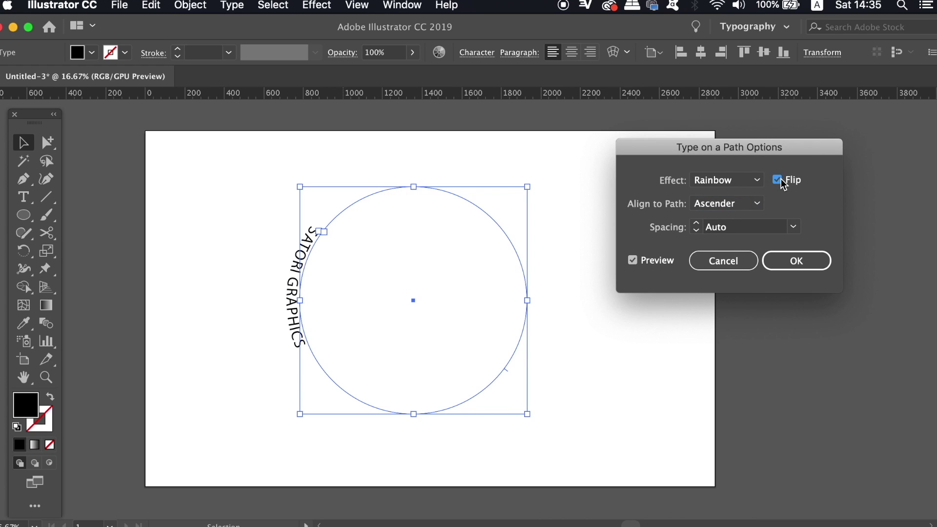
click(780, 180)
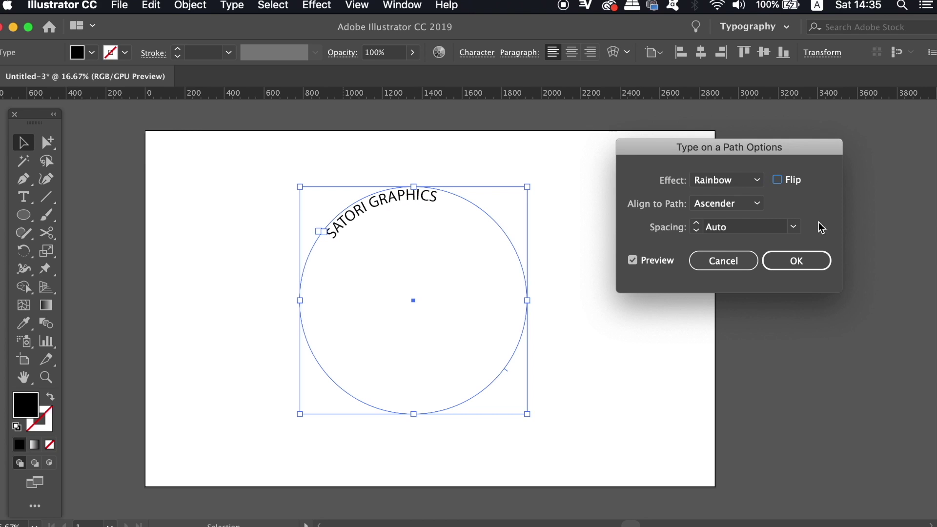
Try a spacing of 8 pt for the circular path text.
click(793, 227)
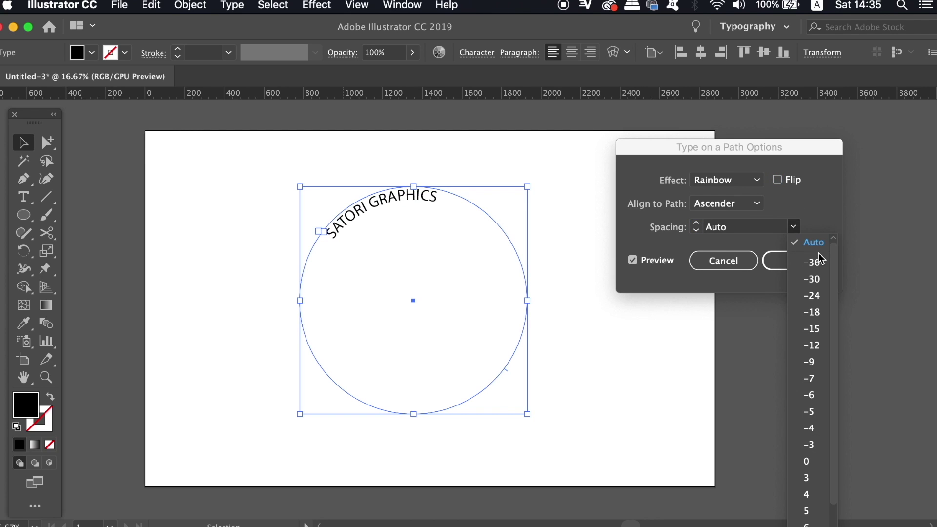
click(819, 462)
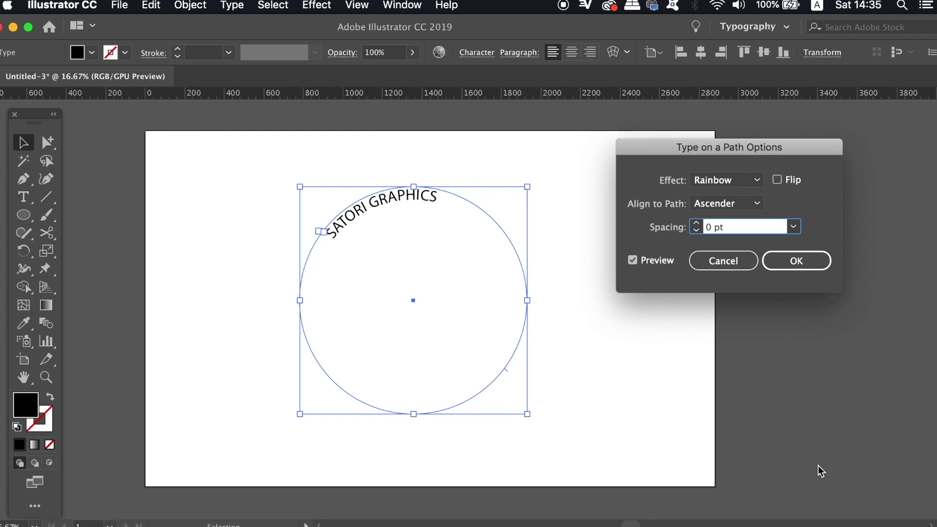
click(697, 223)
click(697, 223)
click(697, 224)
click(698, 223)
click(697, 224)
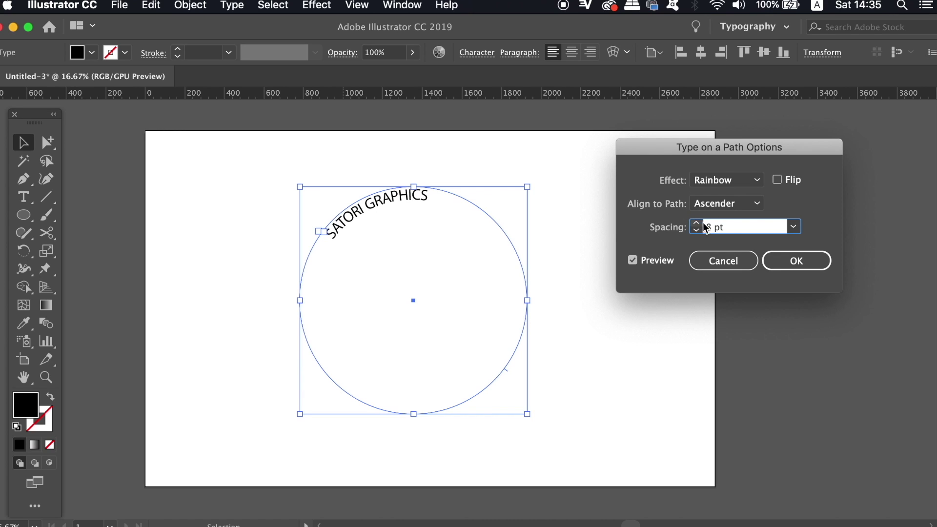
Set the path text's spacing to 0 pt and apply the Type on a Path Options.
click(793, 226)
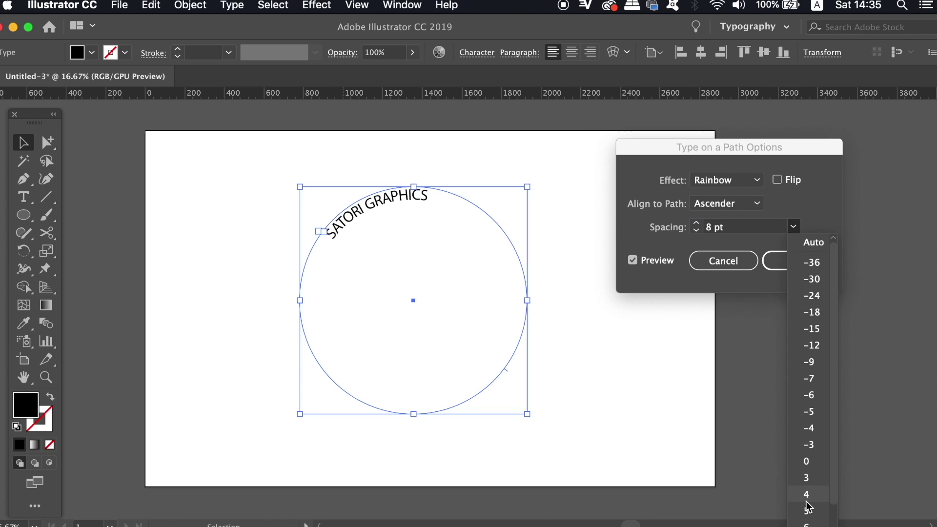
click(808, 462)
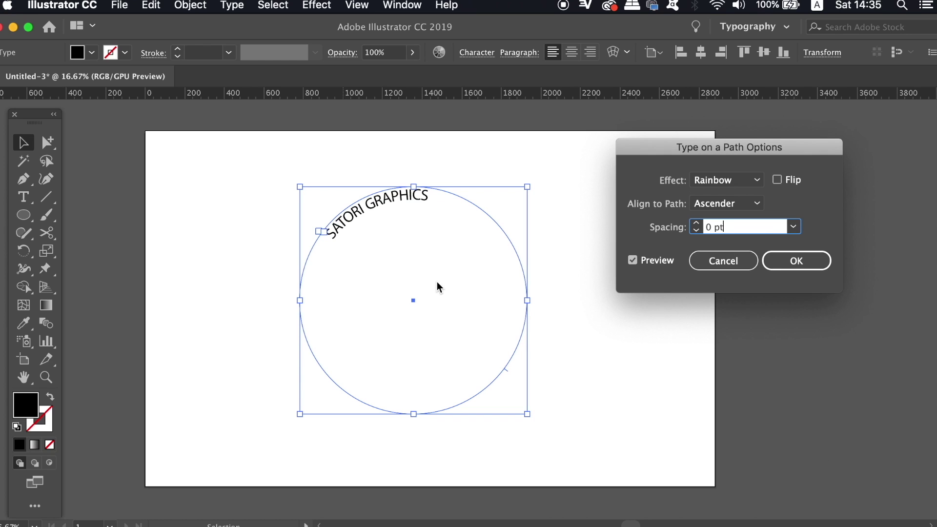
click(780, 258)
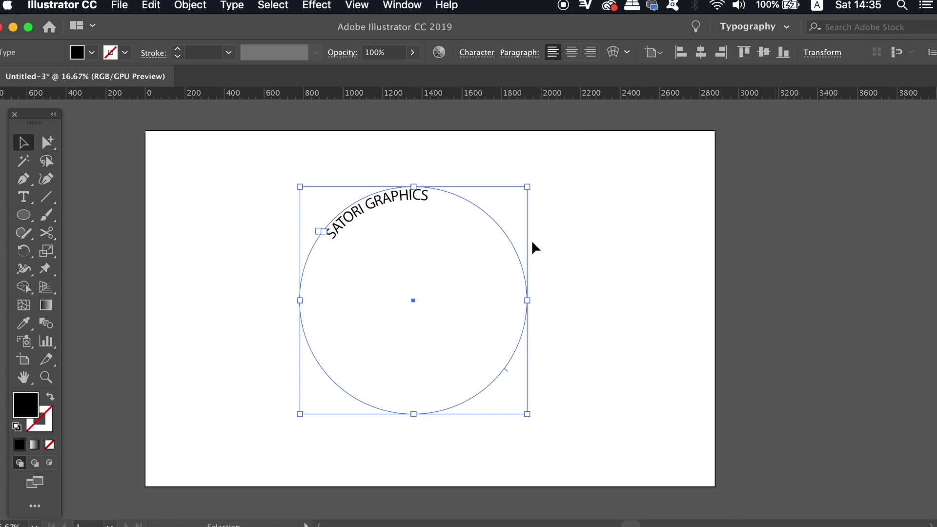
key(a)
click(339, 230)
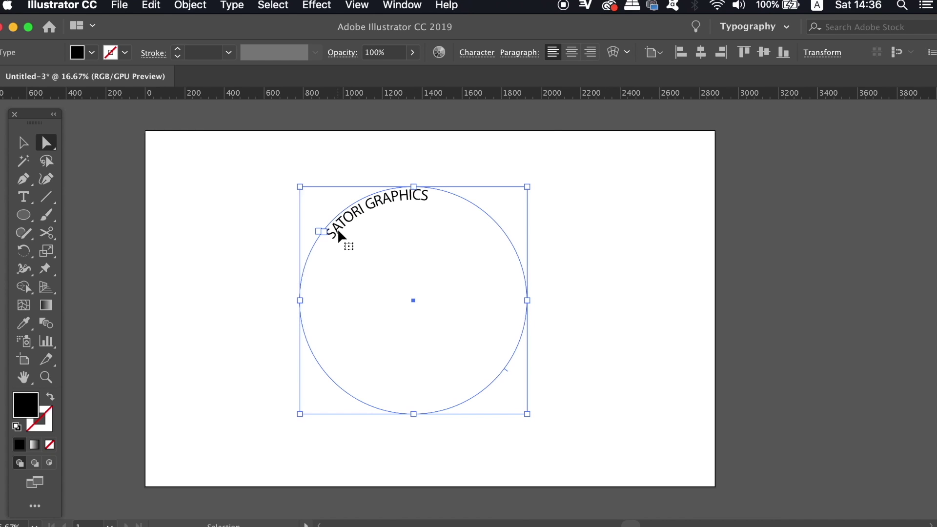
key(super+equal)
key(super+equal)
key(space)
drag(339, 230, 338, 233)
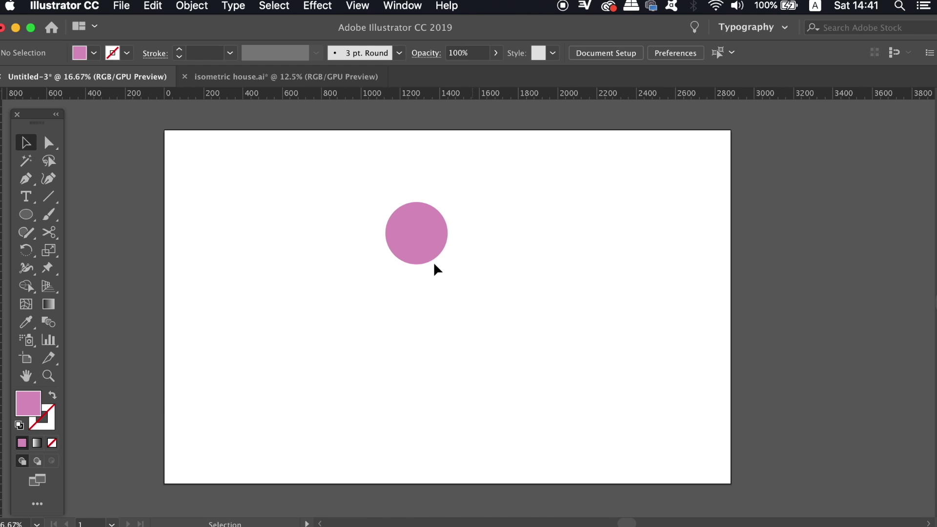
Move the pink circle to the artboard's horizontal centre and place its rotation origin directly below it in the artboard's lower part.
drag(420, 242, 450, 242)
click(494, 306)
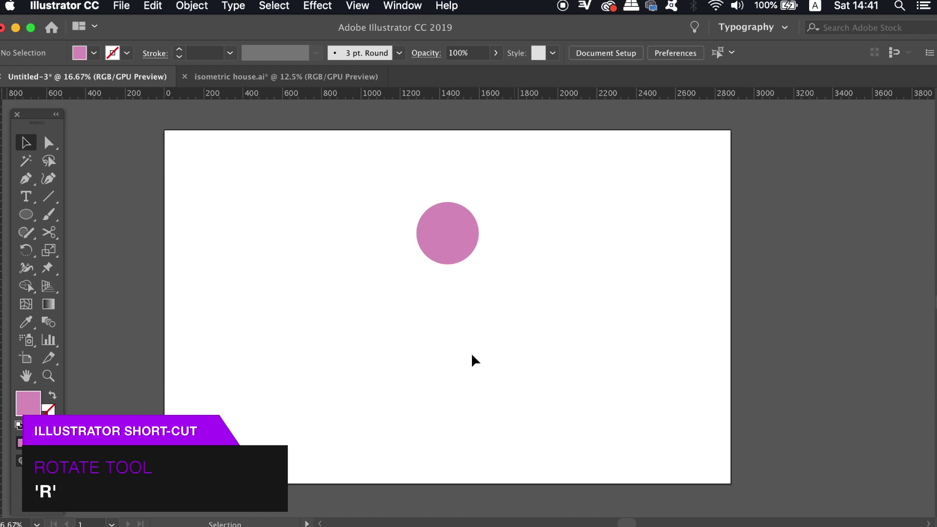
click(458, 236)
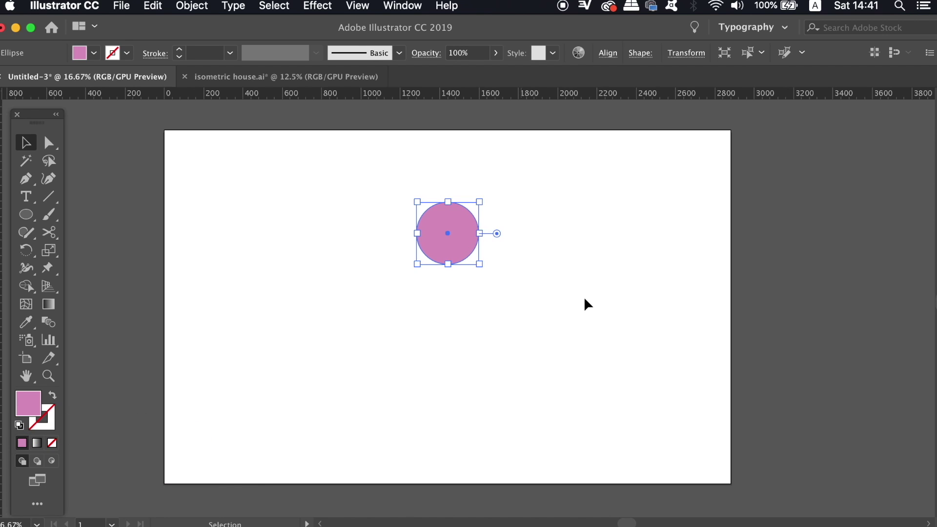
key(r)
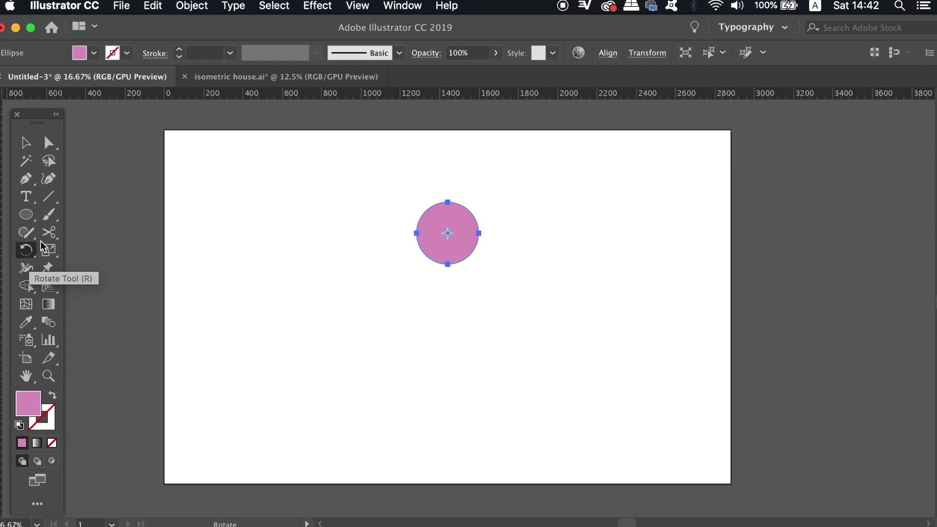
drag(447, 233, 448, 374)
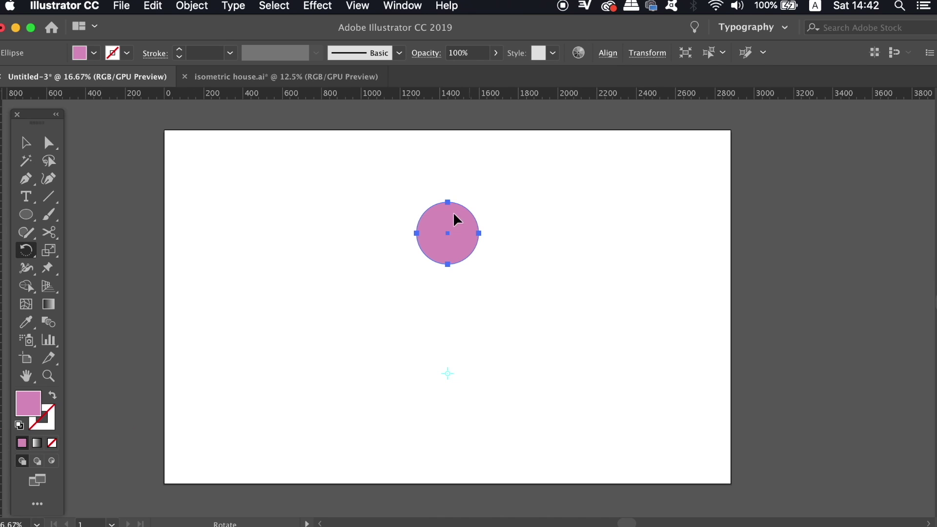
Rotate a copy of the pink circle 45° around the origin and repeat the transformation to complete a ring of eight circles.
drag(452, 229, 531, 300)
key(super+d)
key(super+d)
key(super+d)
key(super+d)
key(super+d)
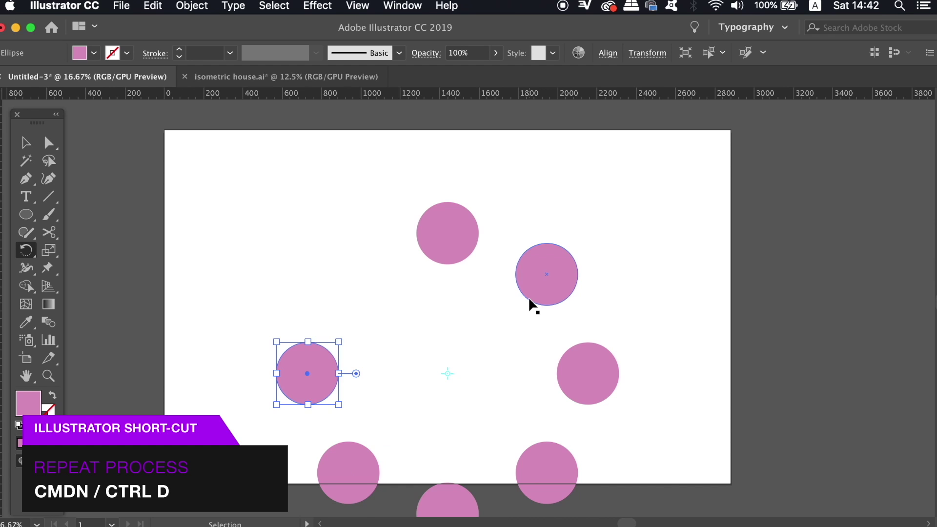
key(super+d)
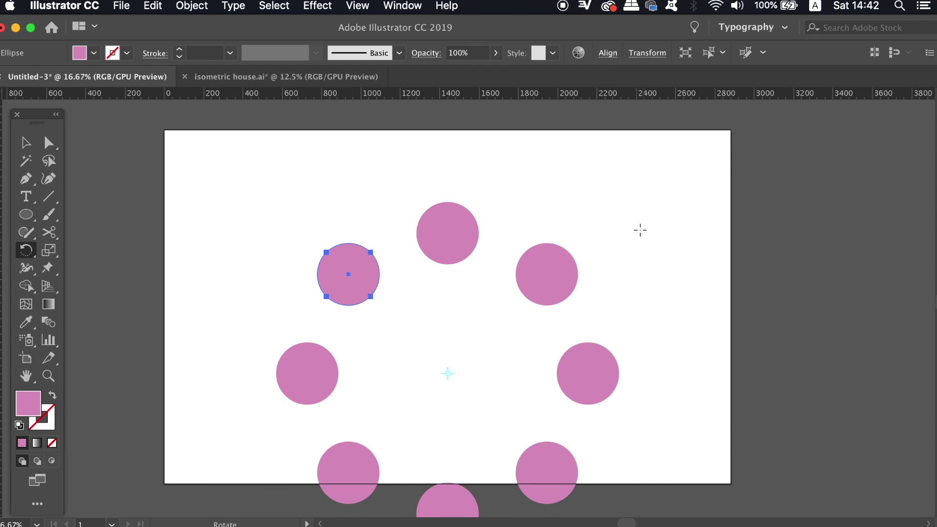
key(v)
click(669, 219)
drag(610, 307, 607, 263)
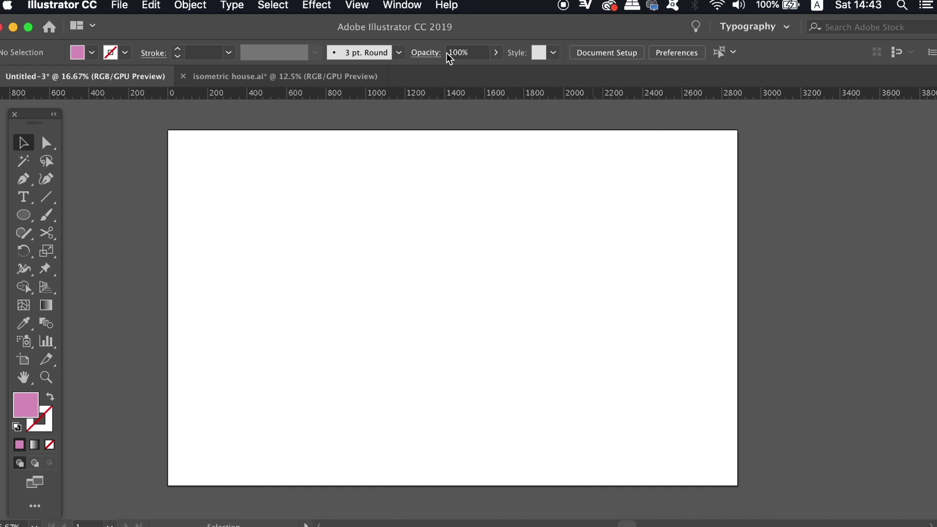
Open the Align panel and position it beside the artboard.
click(402, 5)
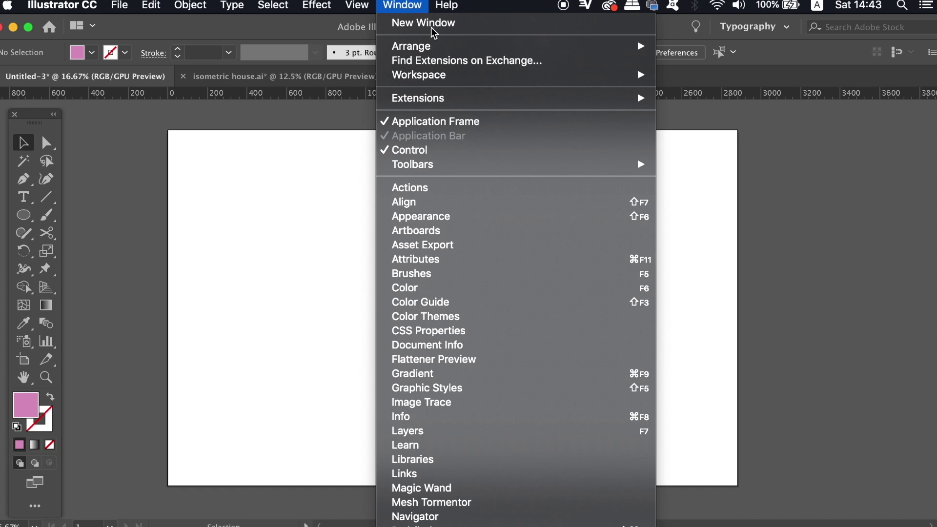
click(479, 203)
drag(791, 122, 820, 140)
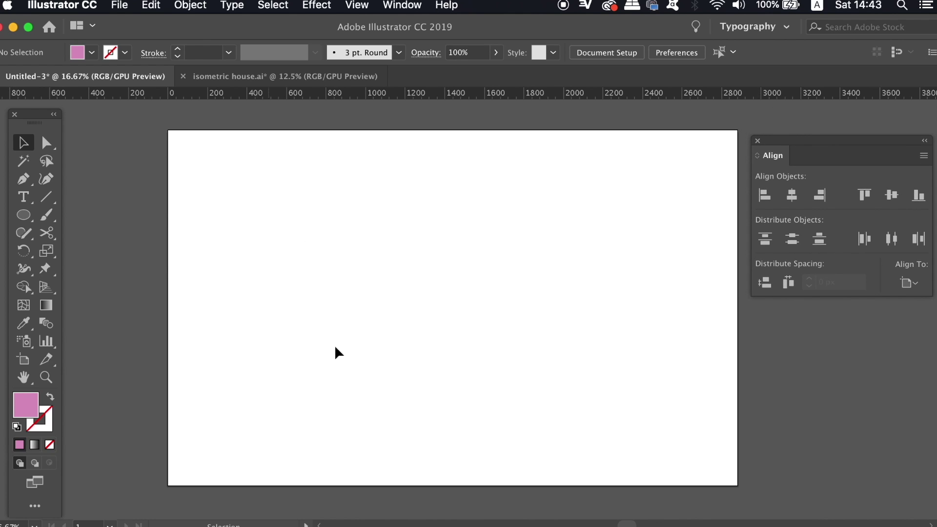
Add a vertical and a horizontal guide and centre each on the artboard using Align to Artboard.
drag(0, 224, 309, 225)
drag(474, 236, 444, 252)
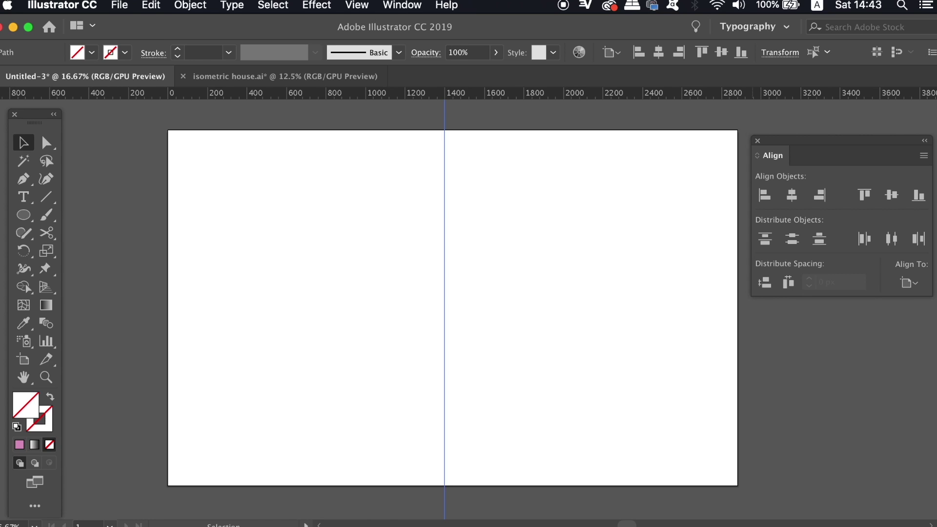
click(911, 283)
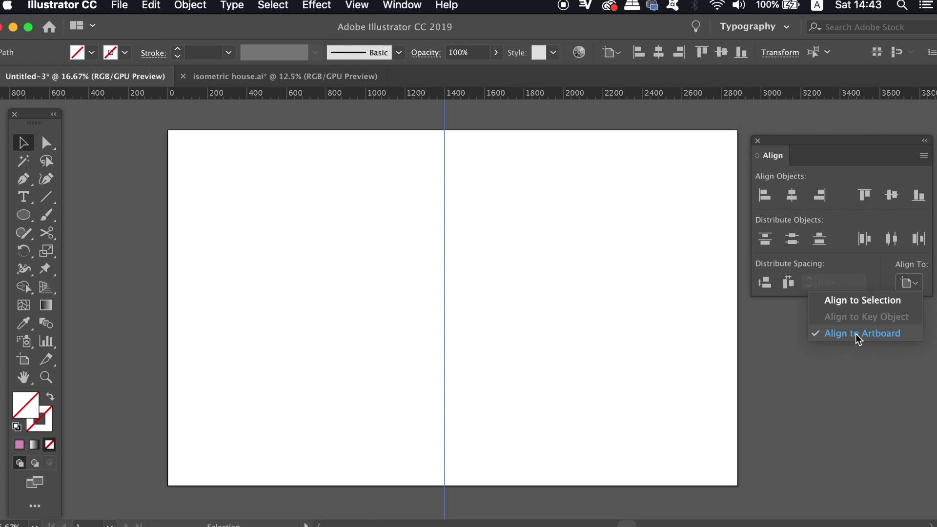
click(594, 303)
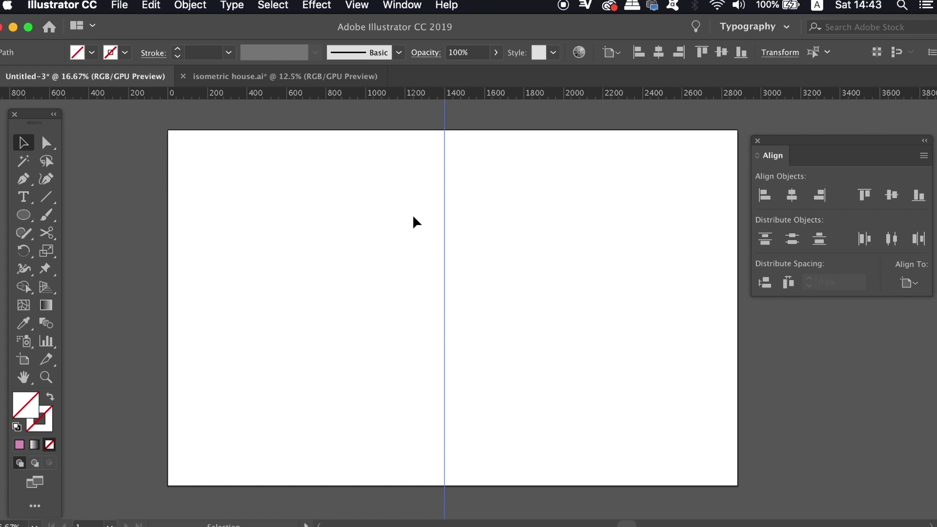
click(791, 195)
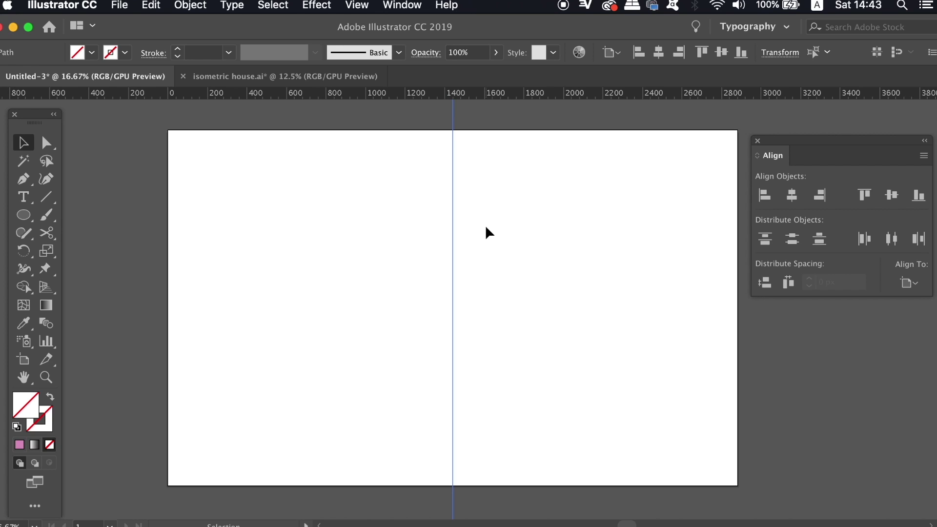
drag(533, 94, 567, 312)
click(893, 196)
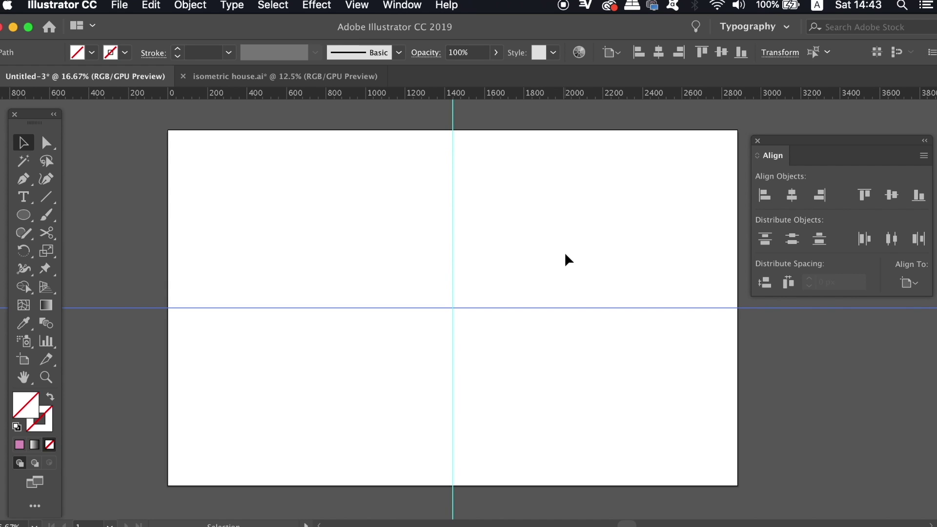
Align the horizontal guide to the artboard's top edge and a new horizontal guide to its bottom edge.
click(869, 200)
drag(487, 93, 489, 195)
click(917, 196)
Align a vertical guide to the artboard's left edge and a second vertical guide to its right edge.
click(408, 251)
click(765, 196)
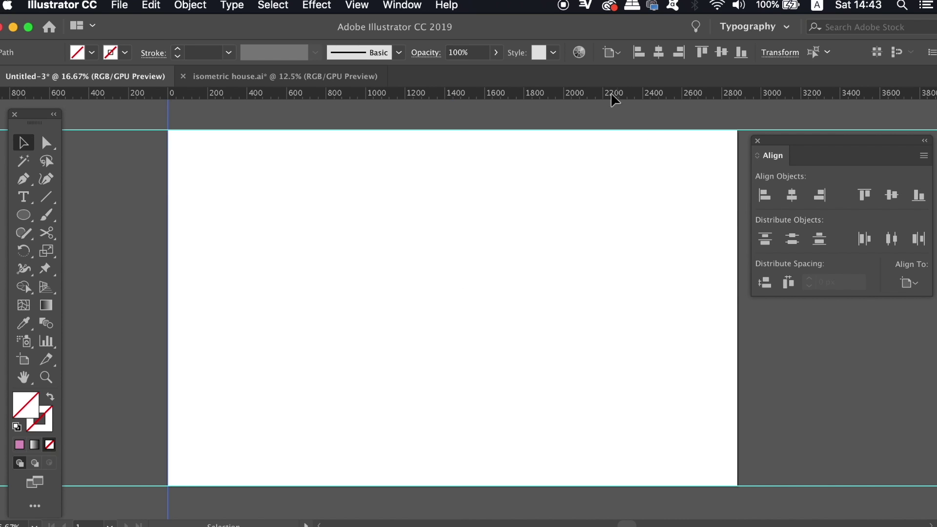
drag(1, 340, 486, 341)
click(820, 196)
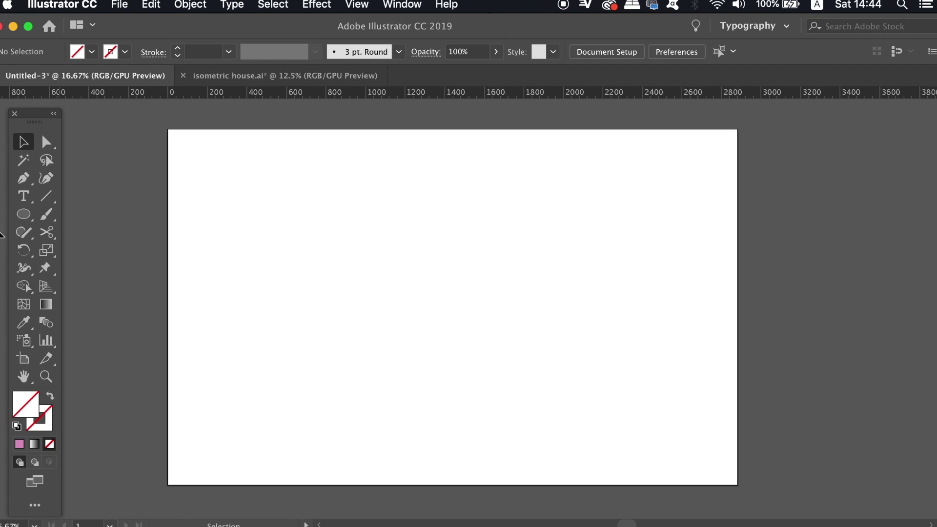
Create a vertical guide at about 500 and a horizontal guide from the vertical ruler, and delete both.
drag(1, 233, 269, 234)
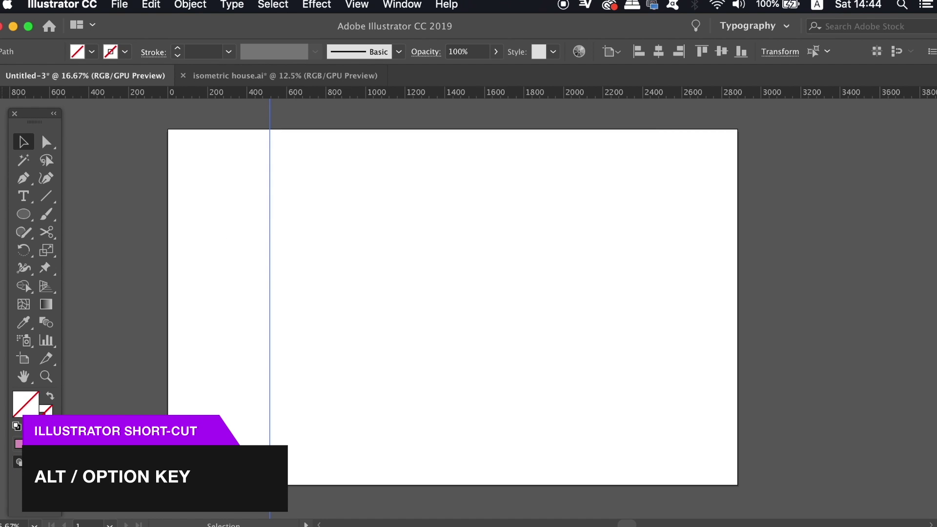
drag(1, 234, 334, 314)
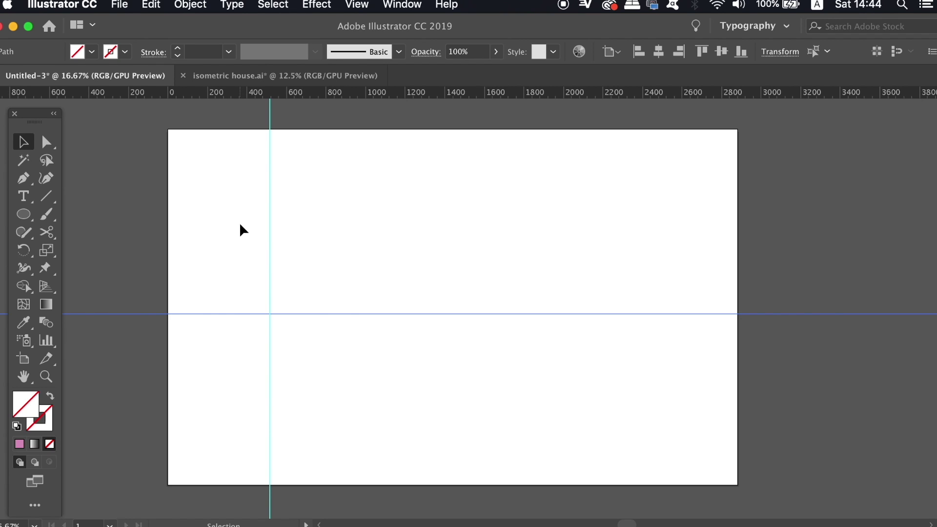
drag(199, 244, 362, 372)
key(Delete)
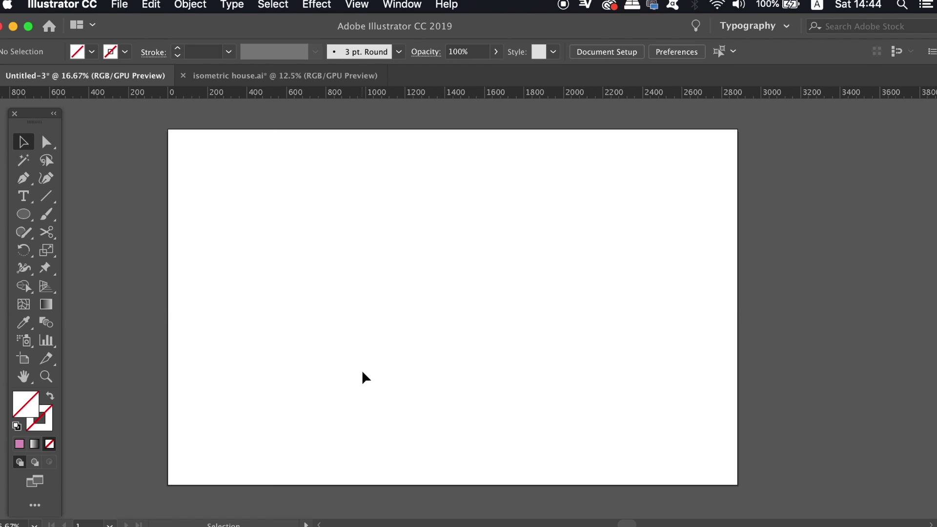
Create a horizontal and a vertical guide from the horizontal ruler and centre both on the artboard.
drag(397, 90, 402, 277)
drag(409, 95, 465, 234)
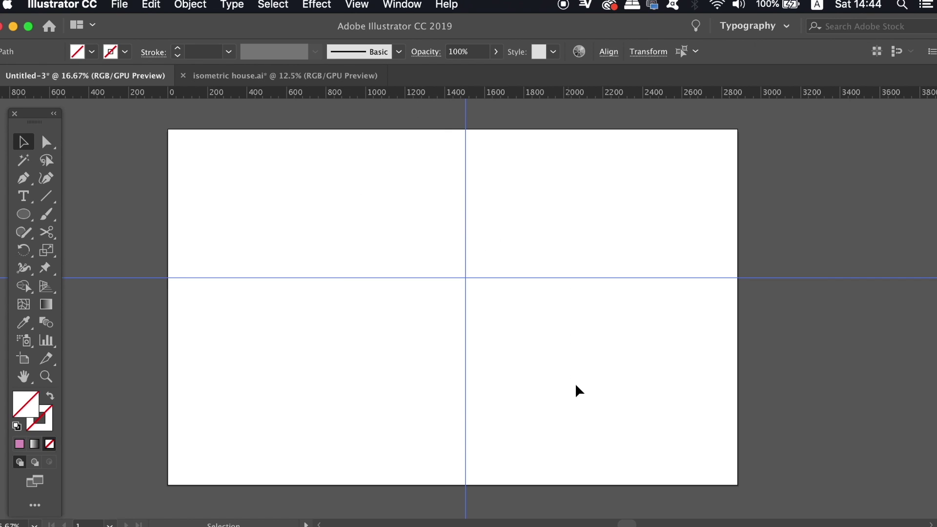
click(609, 51)
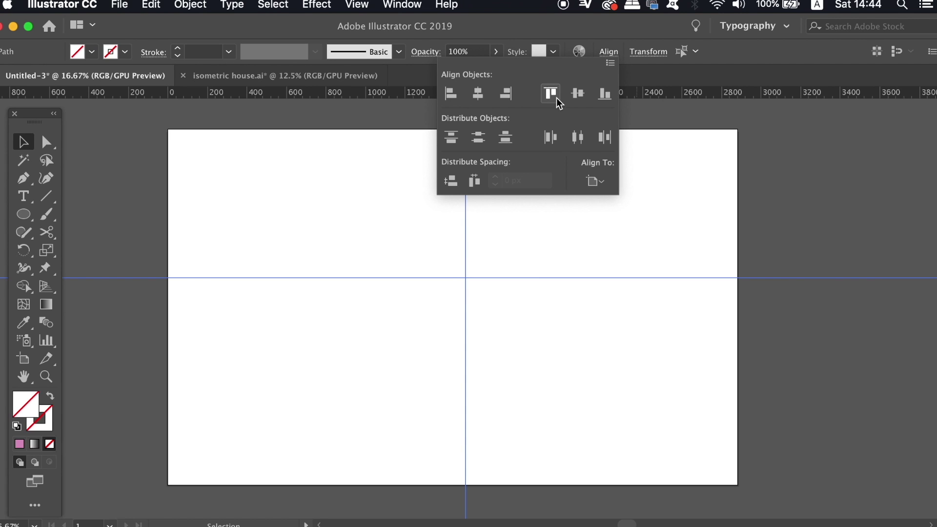
click(479, 94)
click(578, 93)
click(628, 380)
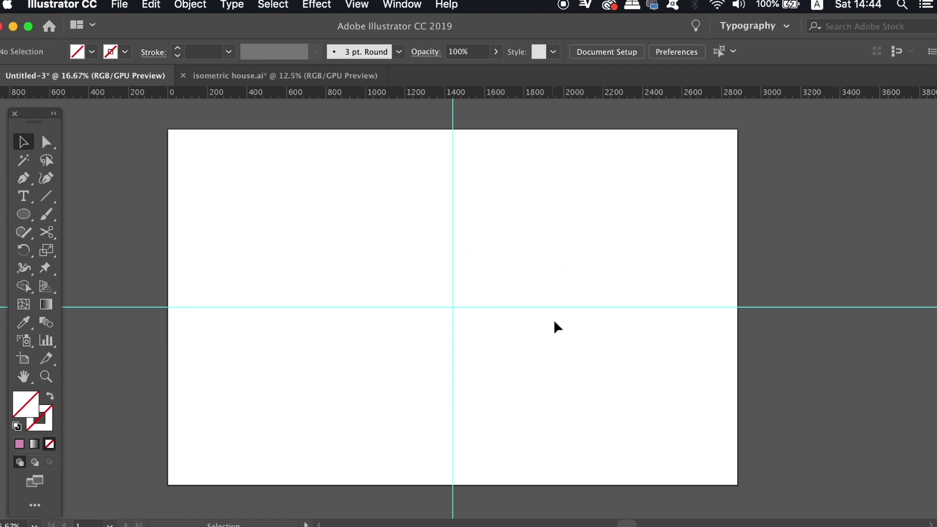